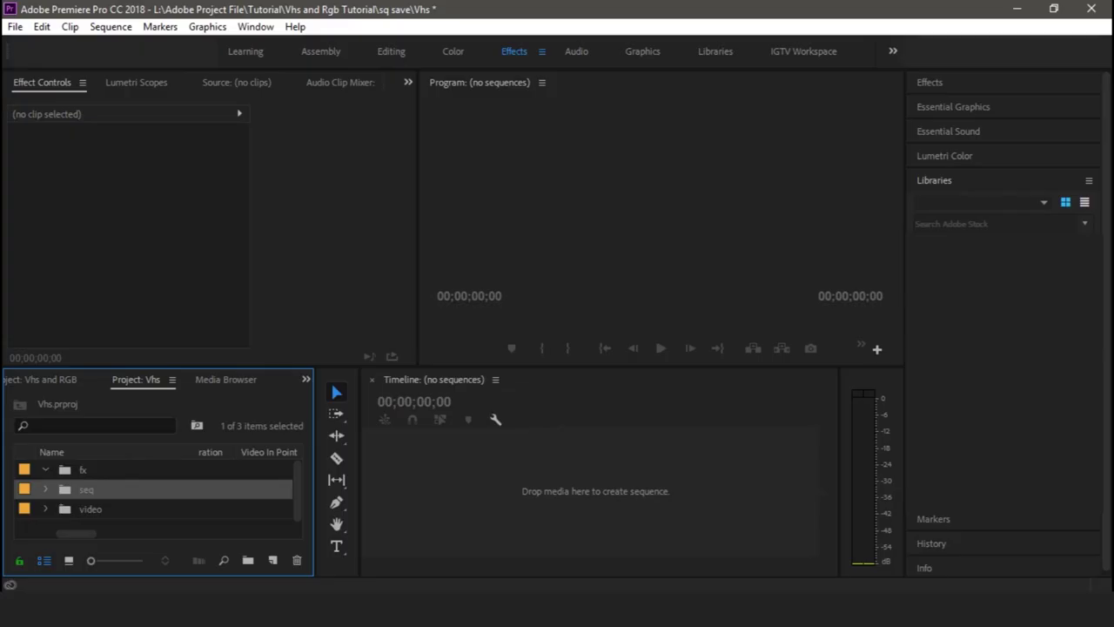
Step: Create Sequence 01 from the DSLR 1080p30 preset
key("alt+f")
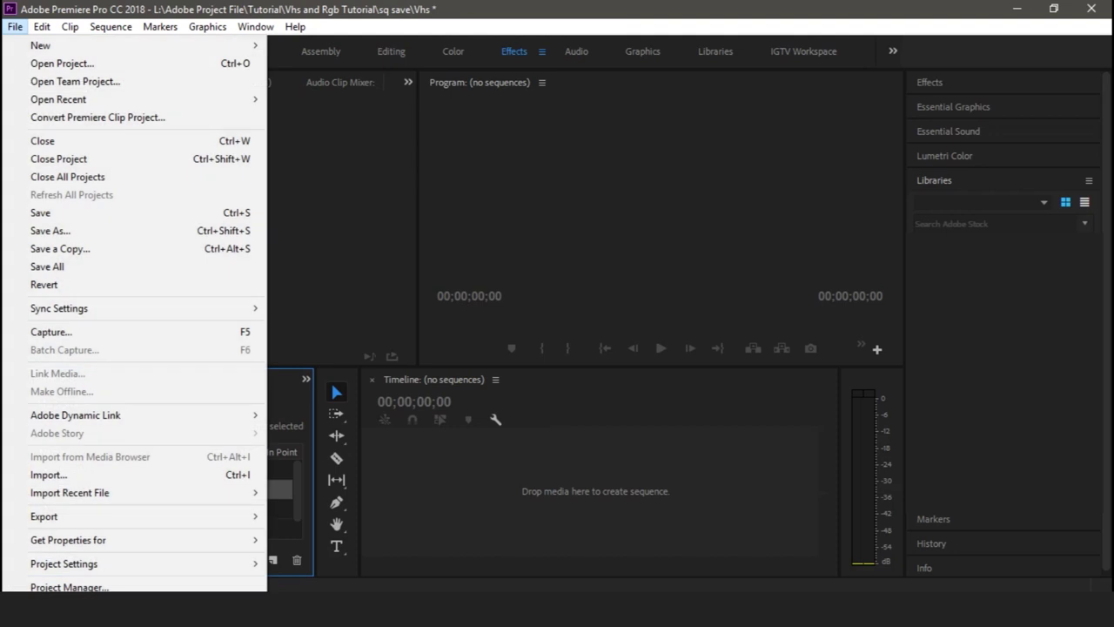
key("Up")
key("Right")
key("Down")
key("Down")
key("Return")
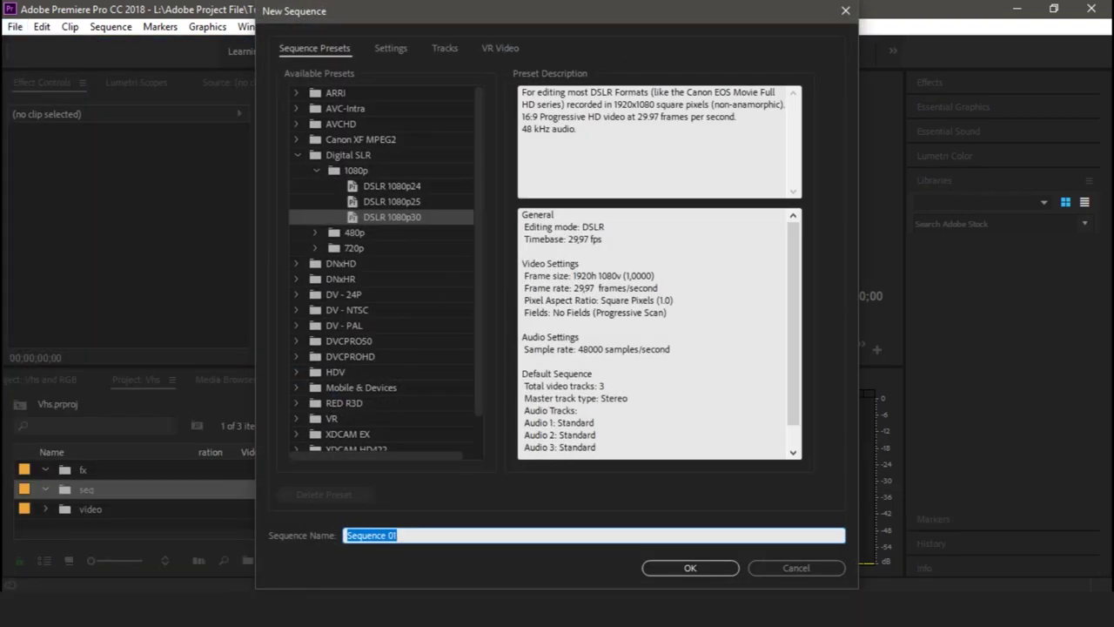
key("ctrl+Tab")
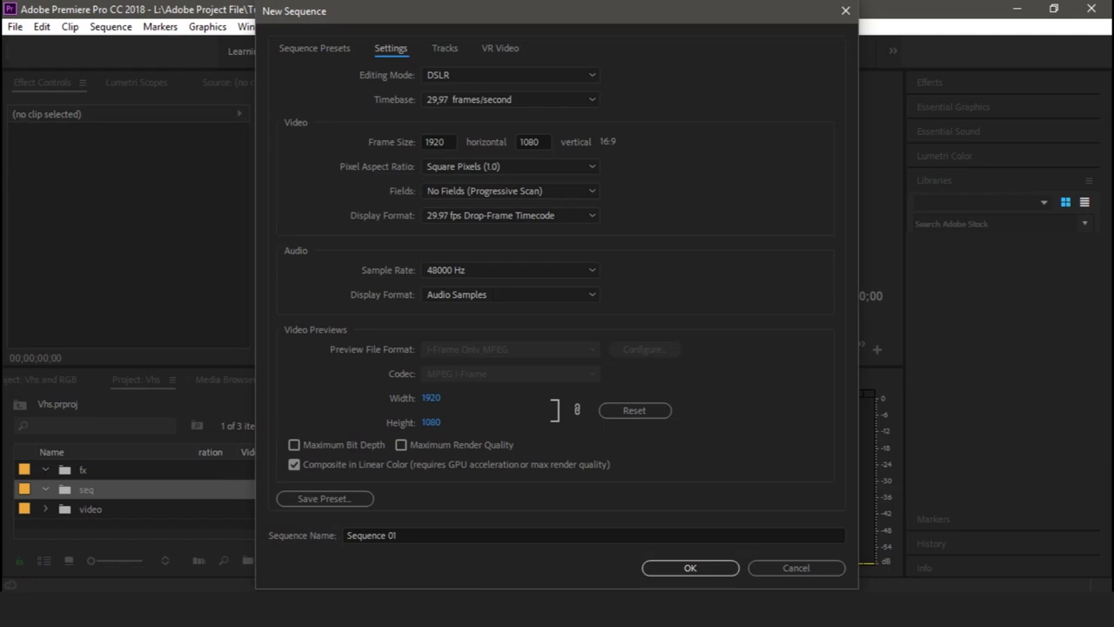
key("Return")
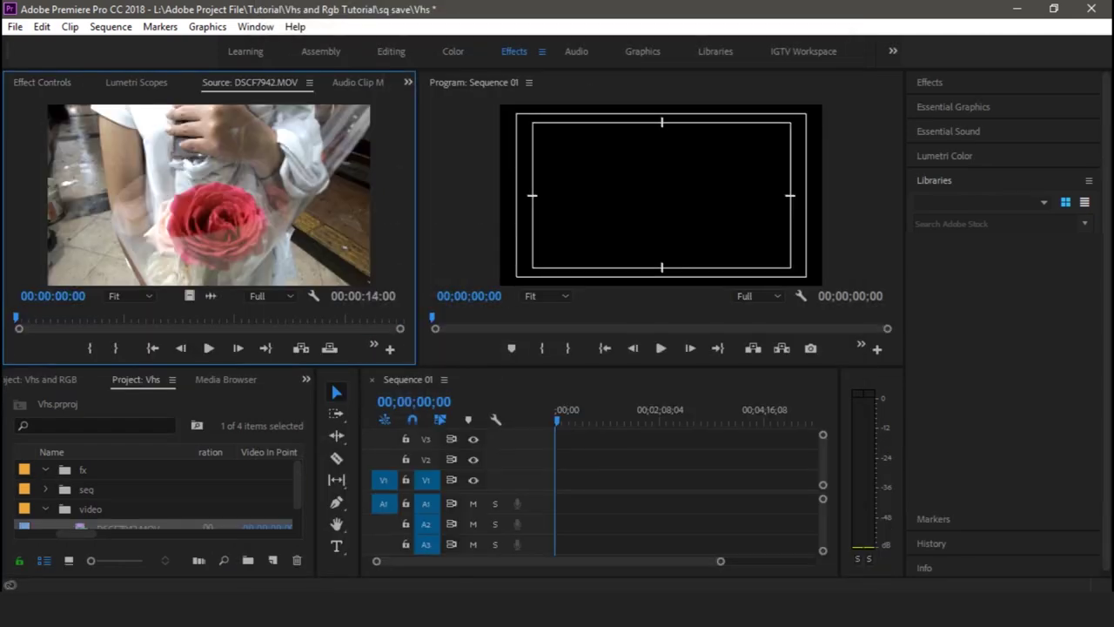
Step: Mark DSCF7942.MOV's out point at 6:18, place it on V1, and fit the timeline
key("l")
key("l")
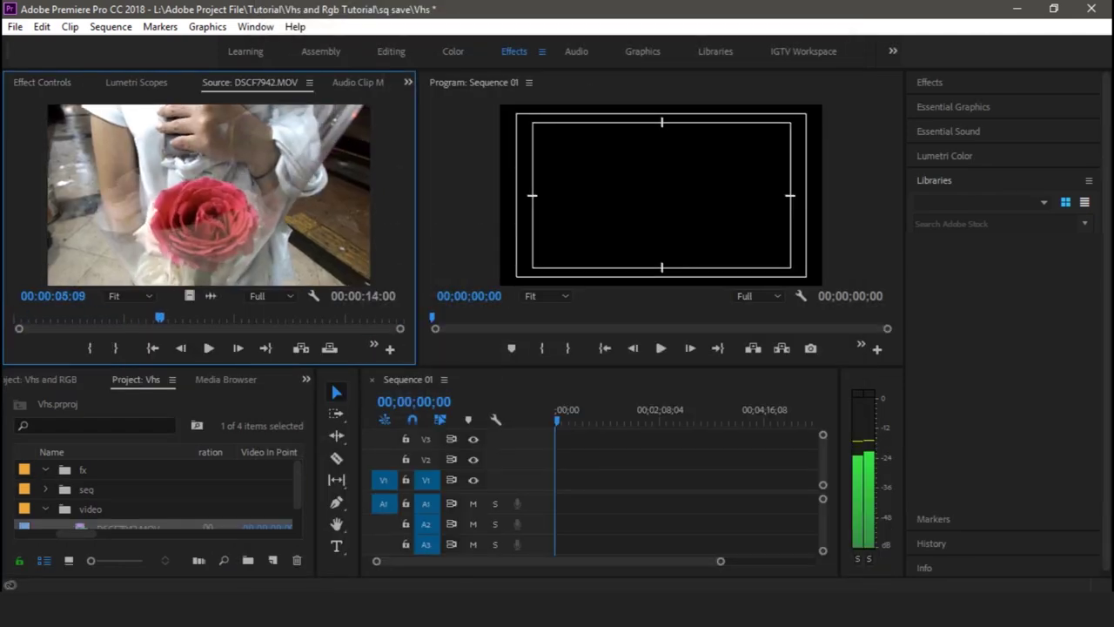
key("o")
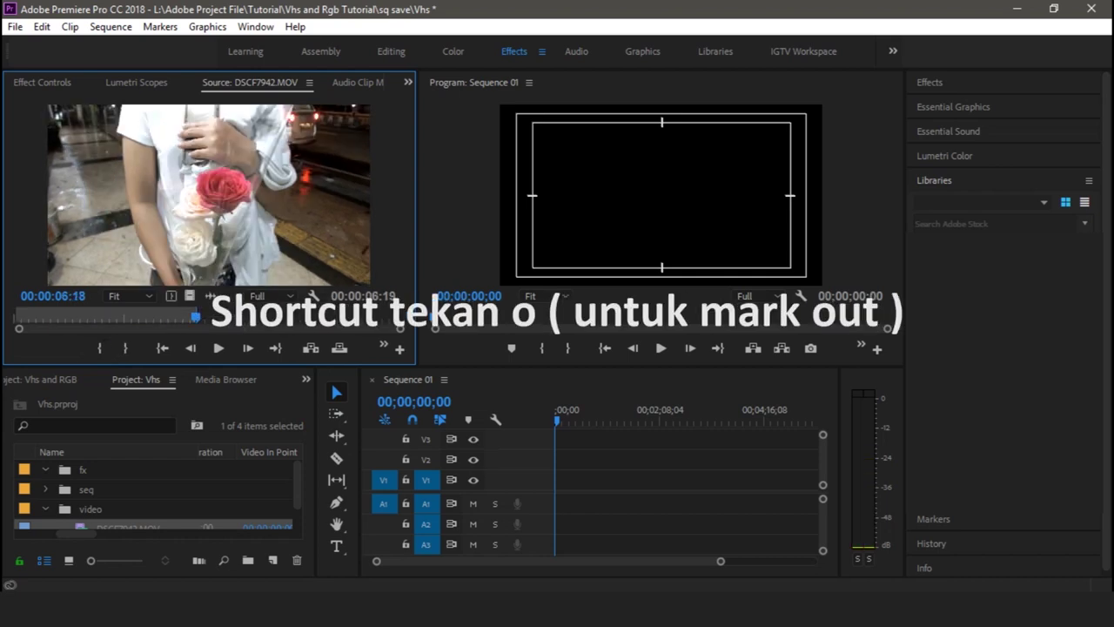
left_click_drag(209, 192, 556, 480)
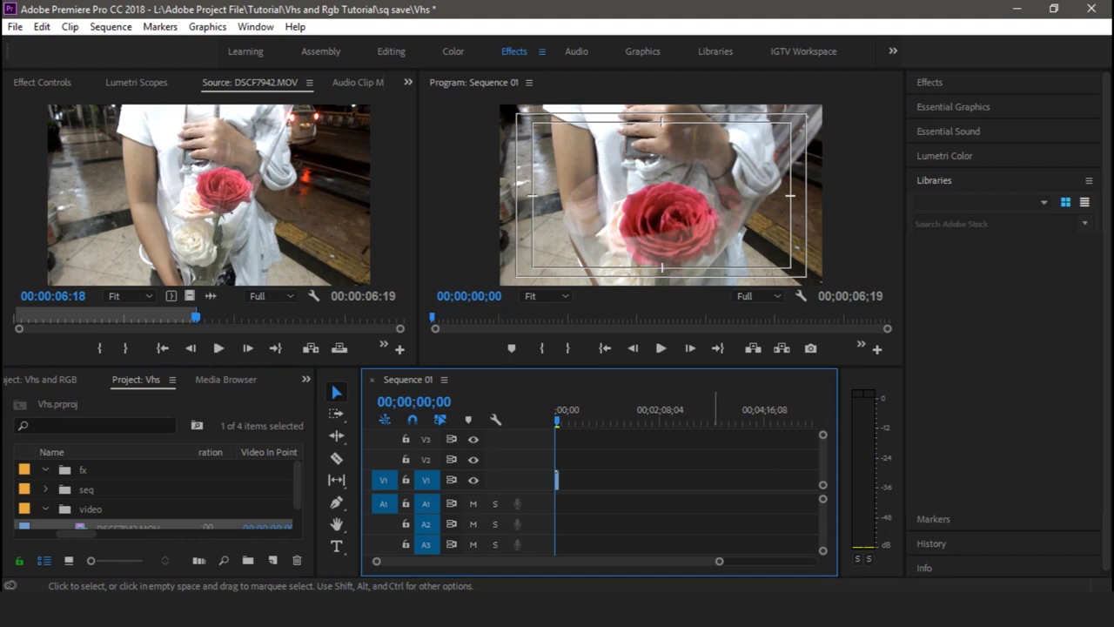
key("backslash")
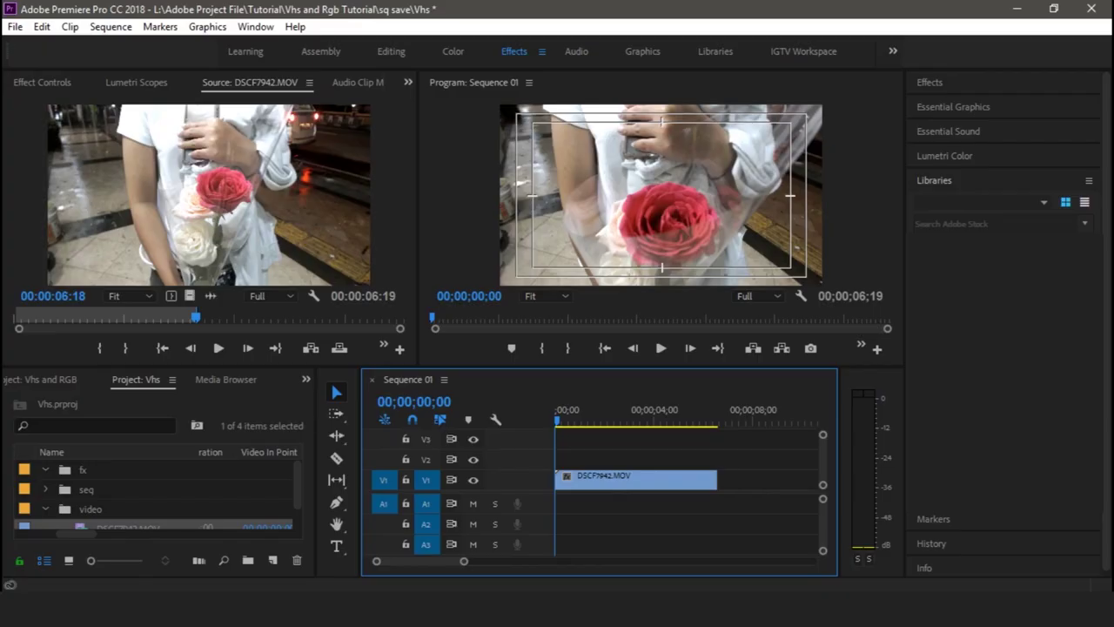
Step: Create an Adjustment Layer in the fx bin and stretch it on V2 across the rose clip
left_click(83, 469)
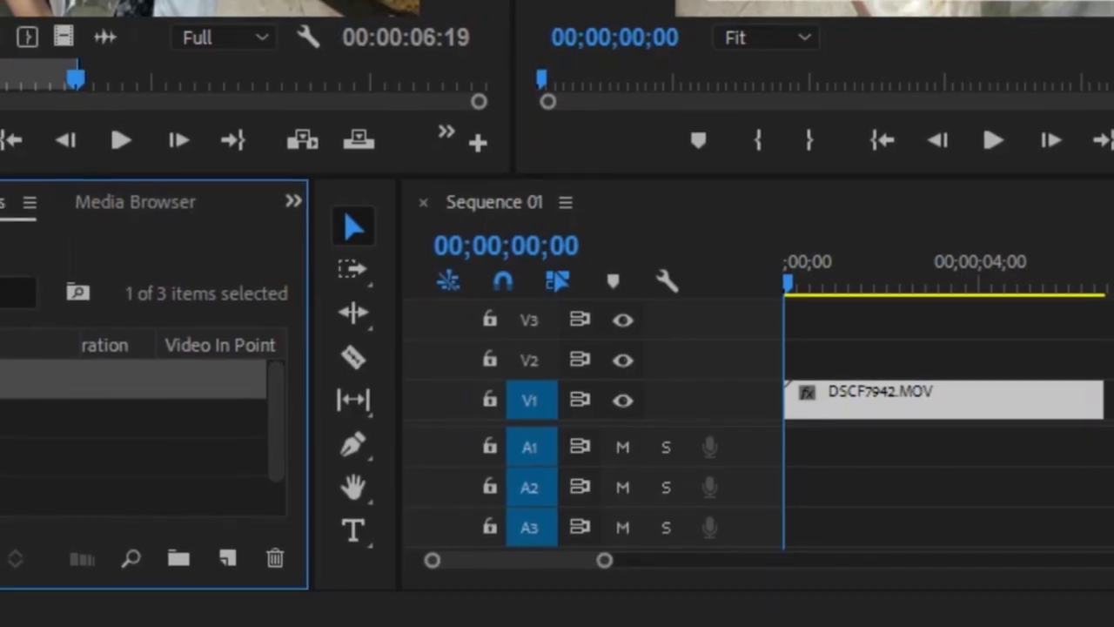
left_click(272, 560)
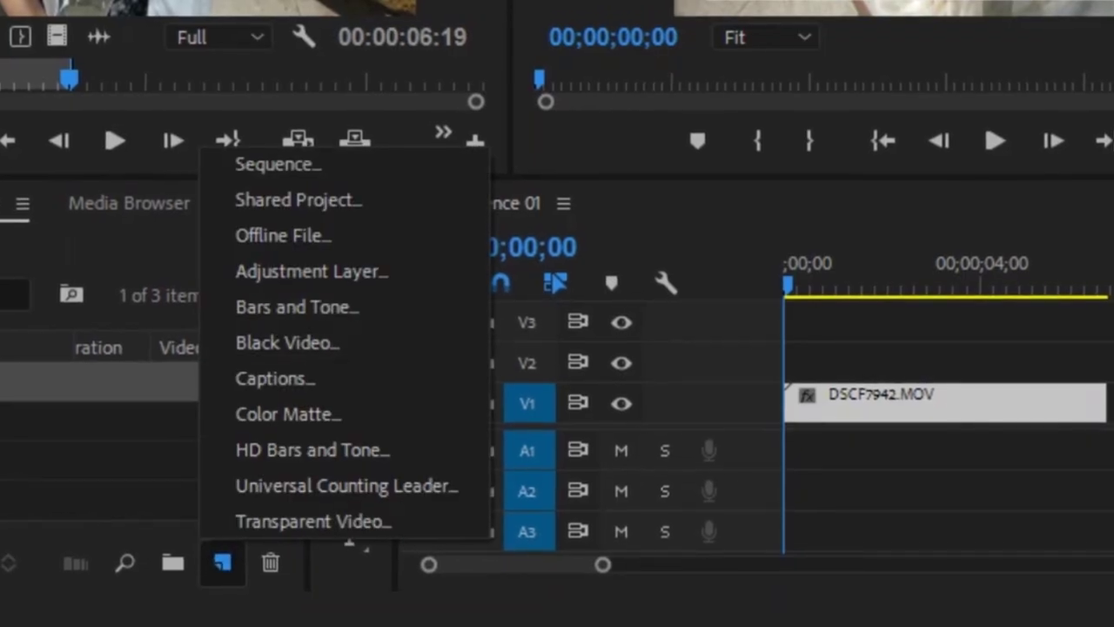
left_click(313, 269)
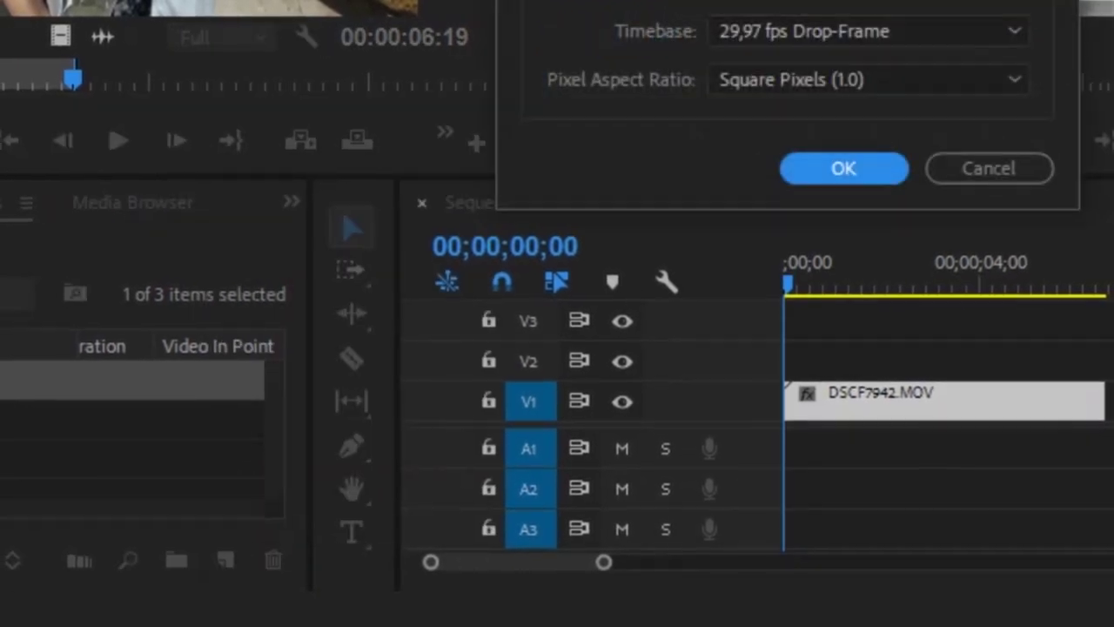
key("Return")
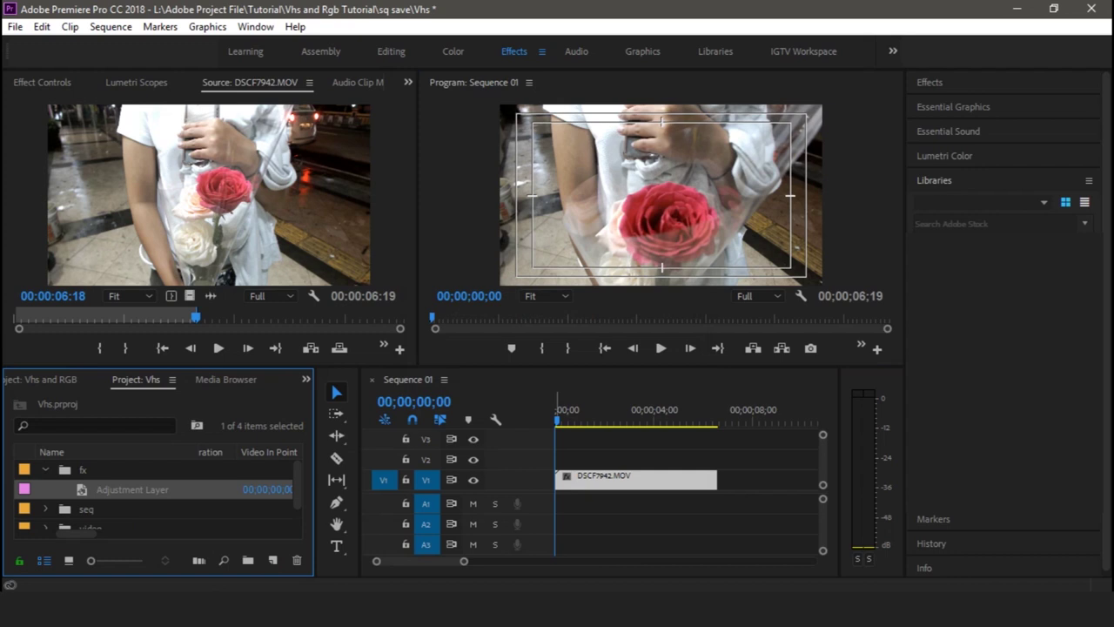
left_click_drag(133, 489, 609, 456)
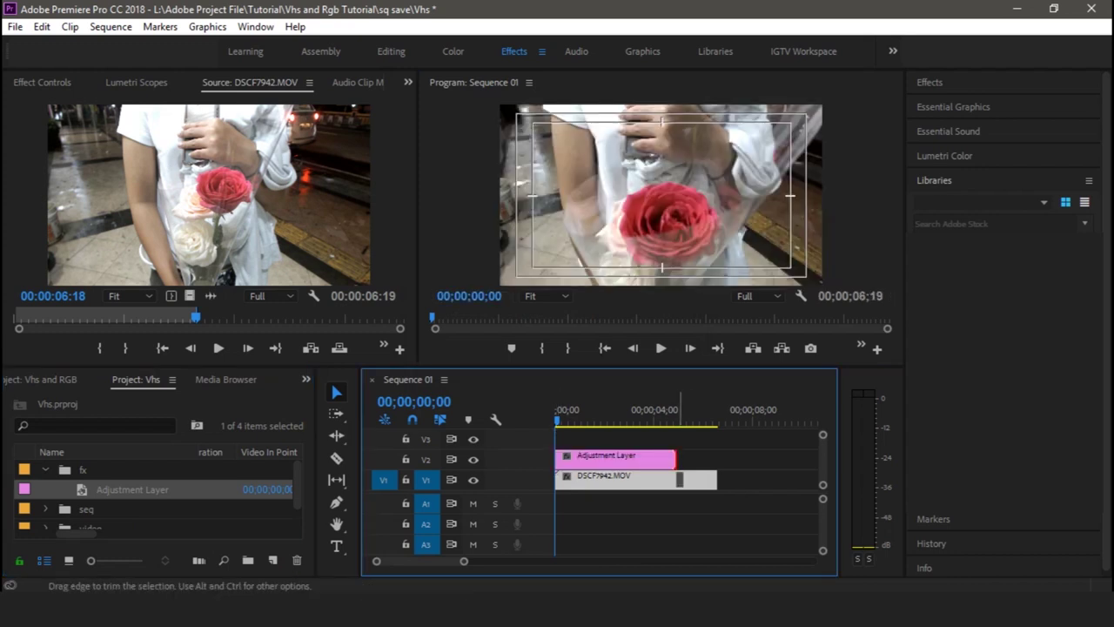
left_click_drag(716, 459, 716, 459)
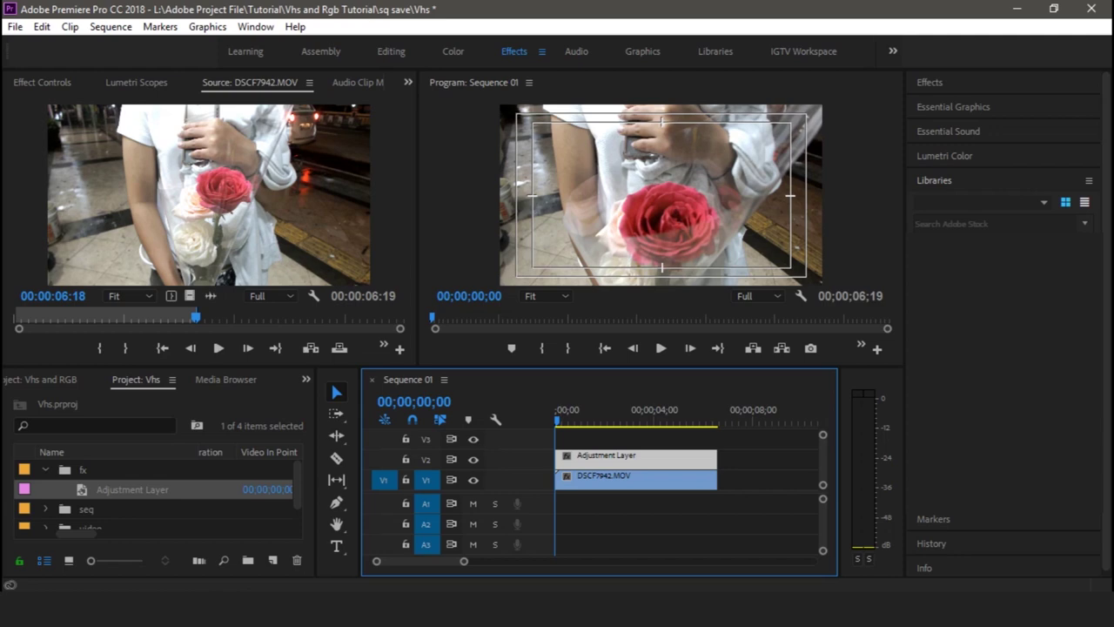
key("shift+7")
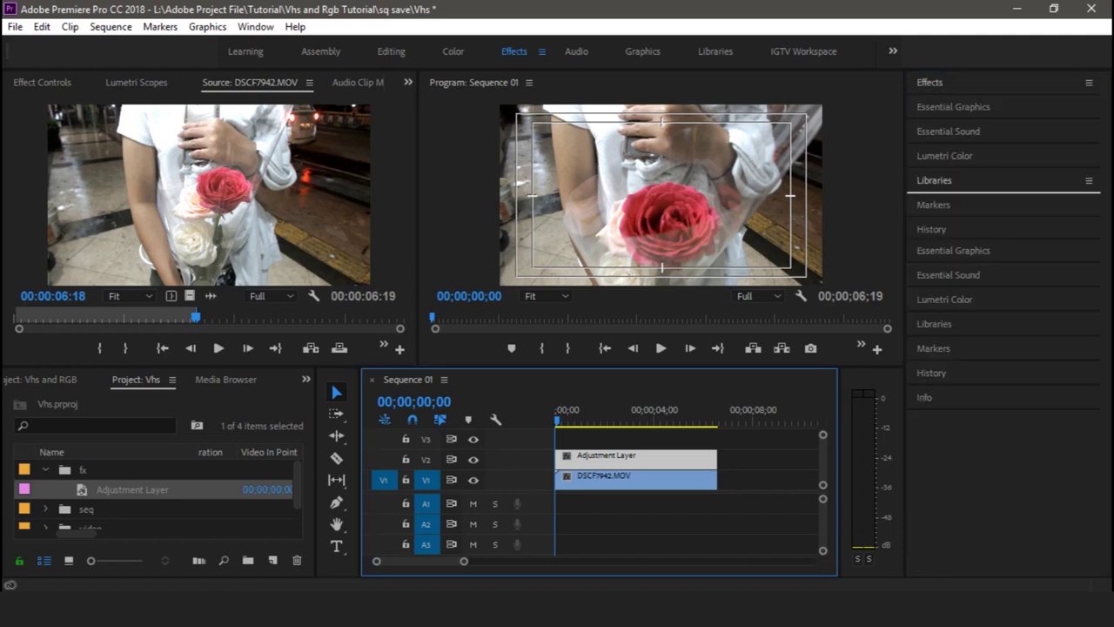
Step: Search 'vhs' and apply uni.VHS to the adjustment layer
left_click(1001, 104)
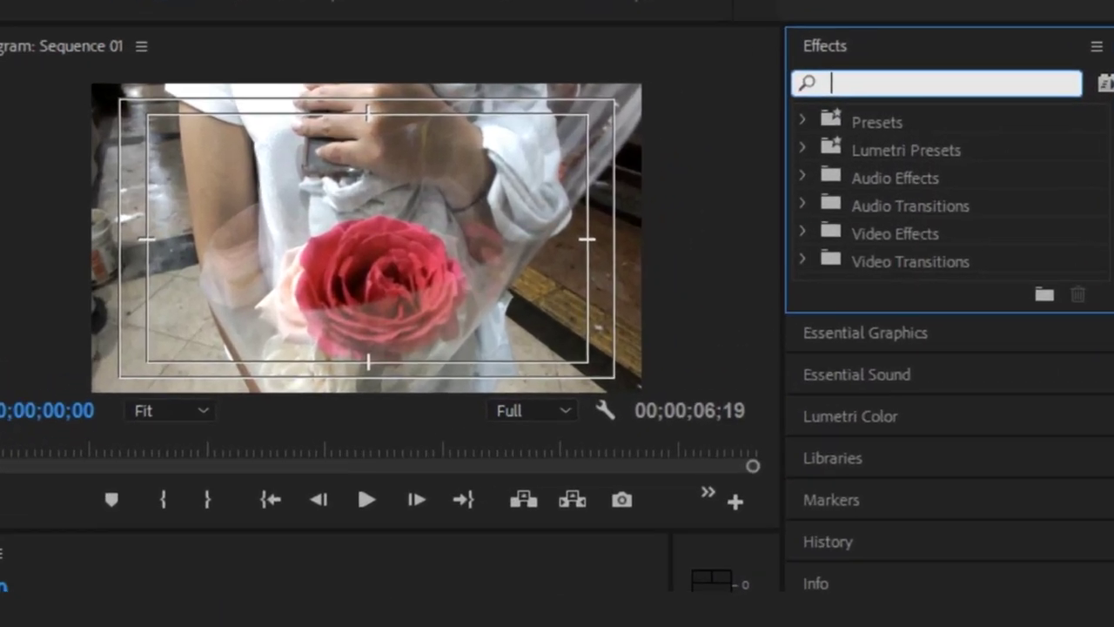
type("vhs")
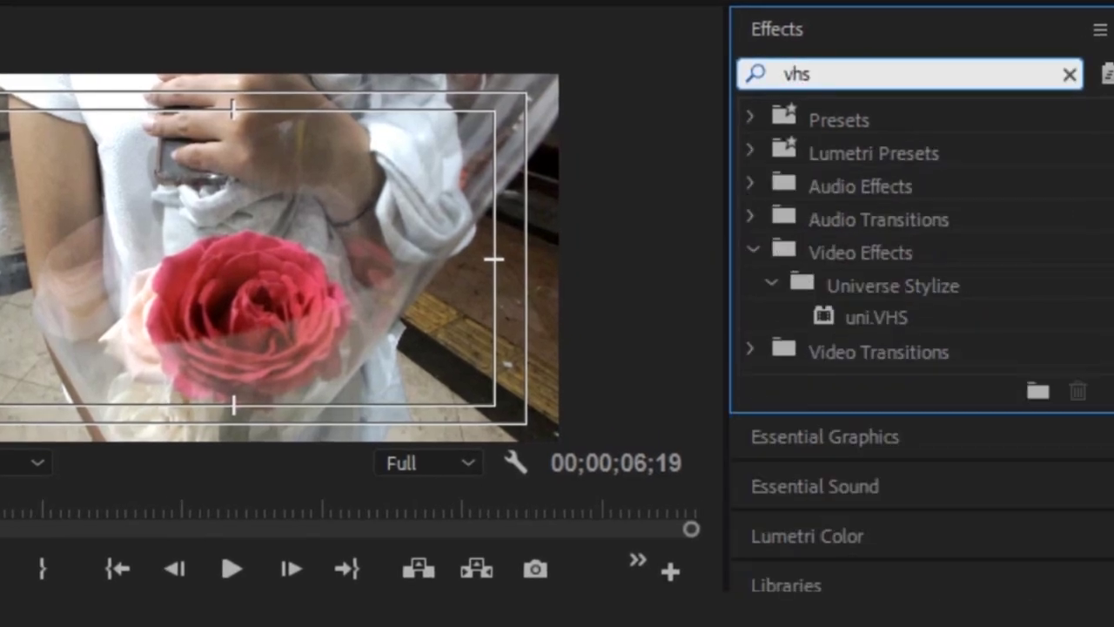
left_click(875, 317)
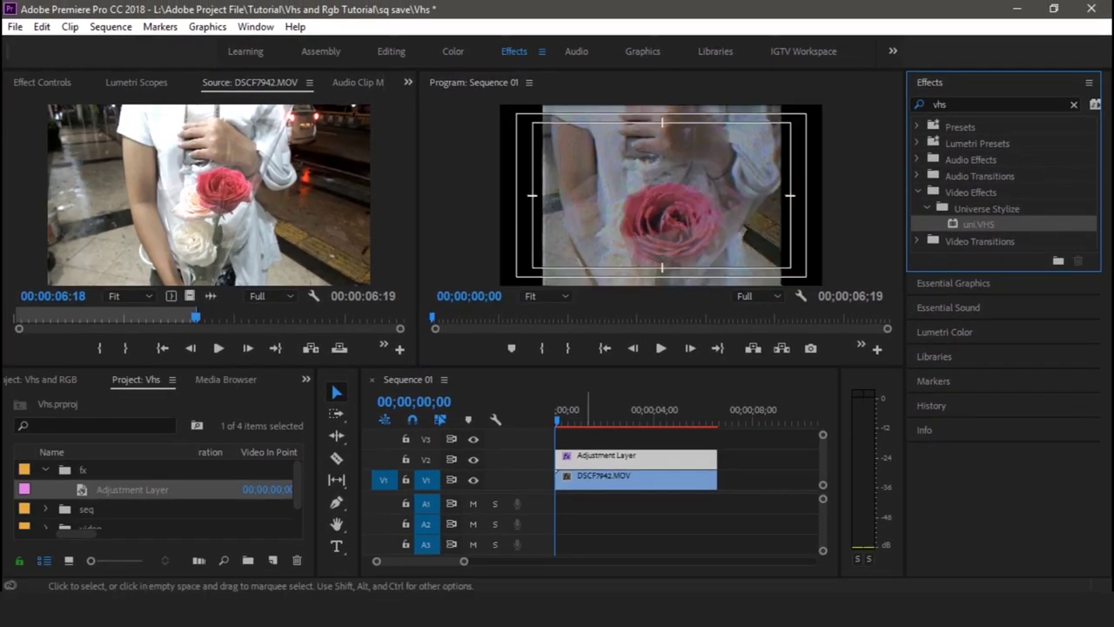
Step: Keep the Standard VHS preset and VHS tape style, and set frame style to Original
key("shift+5")
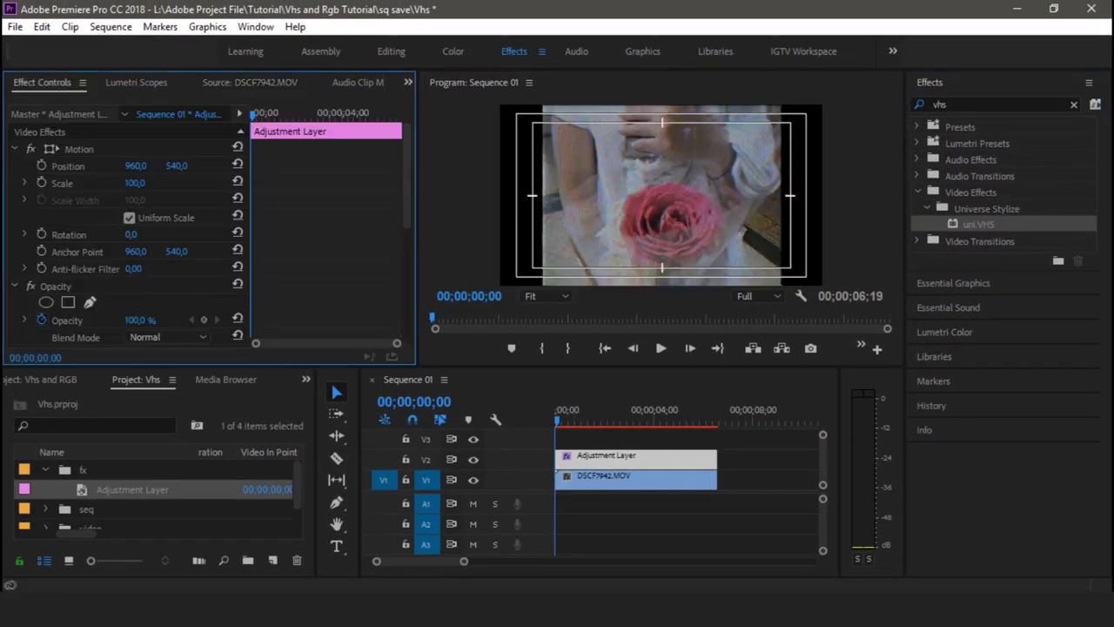
scroll(209, 233, "down", 5)
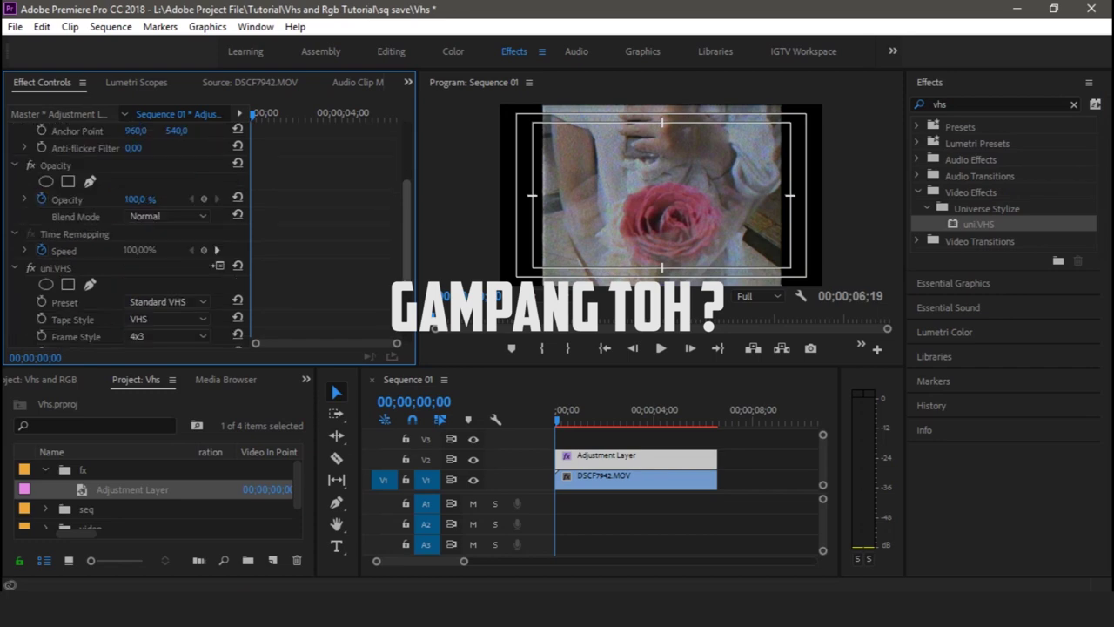
scroll(130, 235, "down", 5)
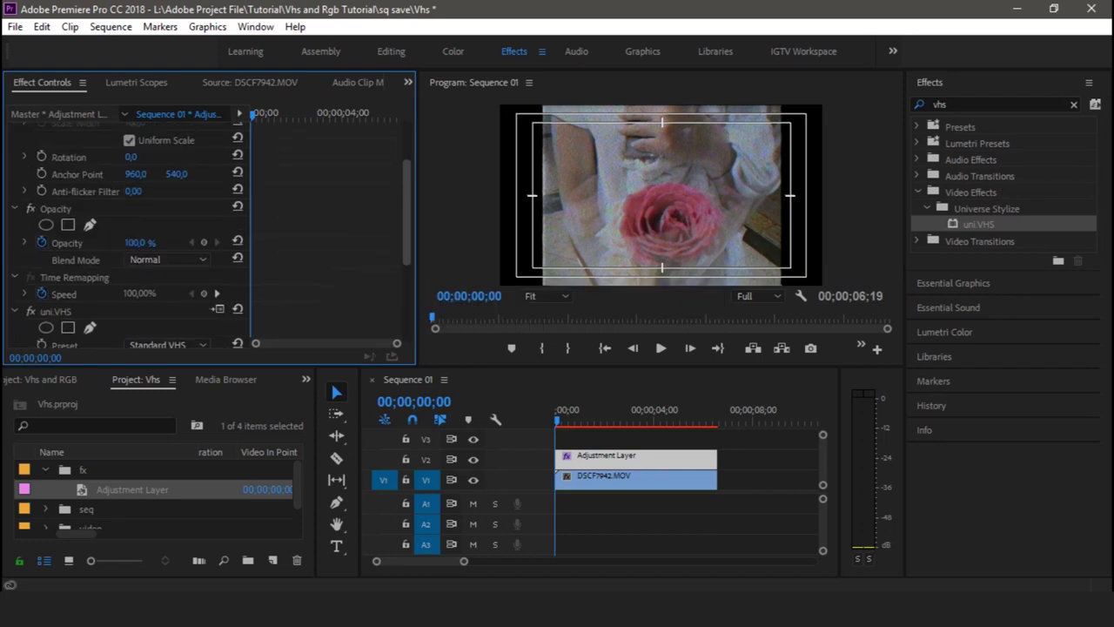
left_click(168, 183)
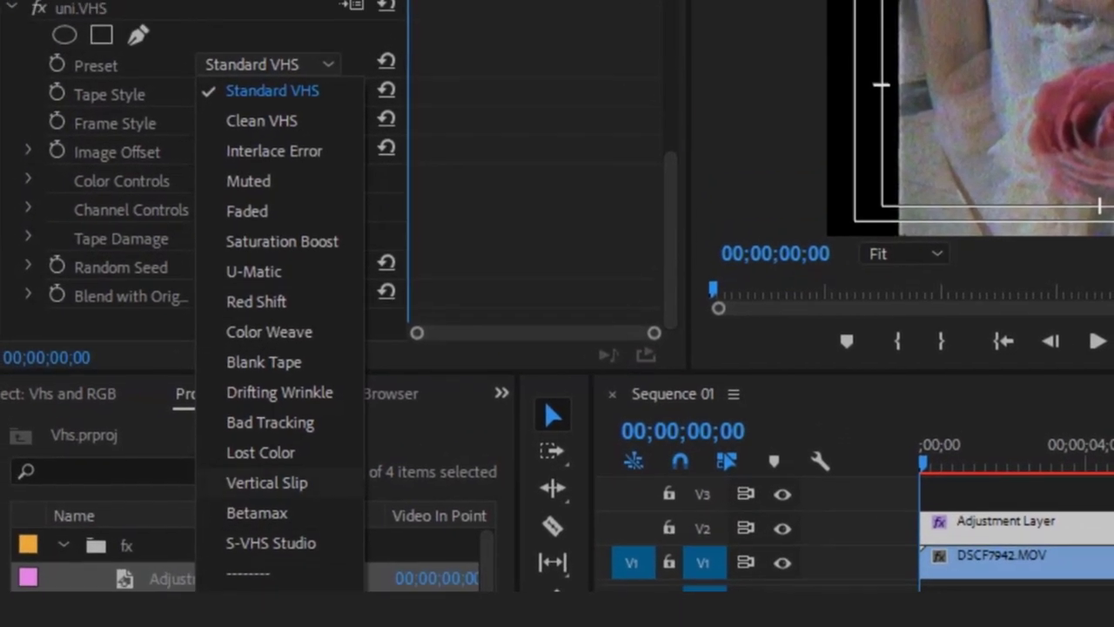
key("Escape")
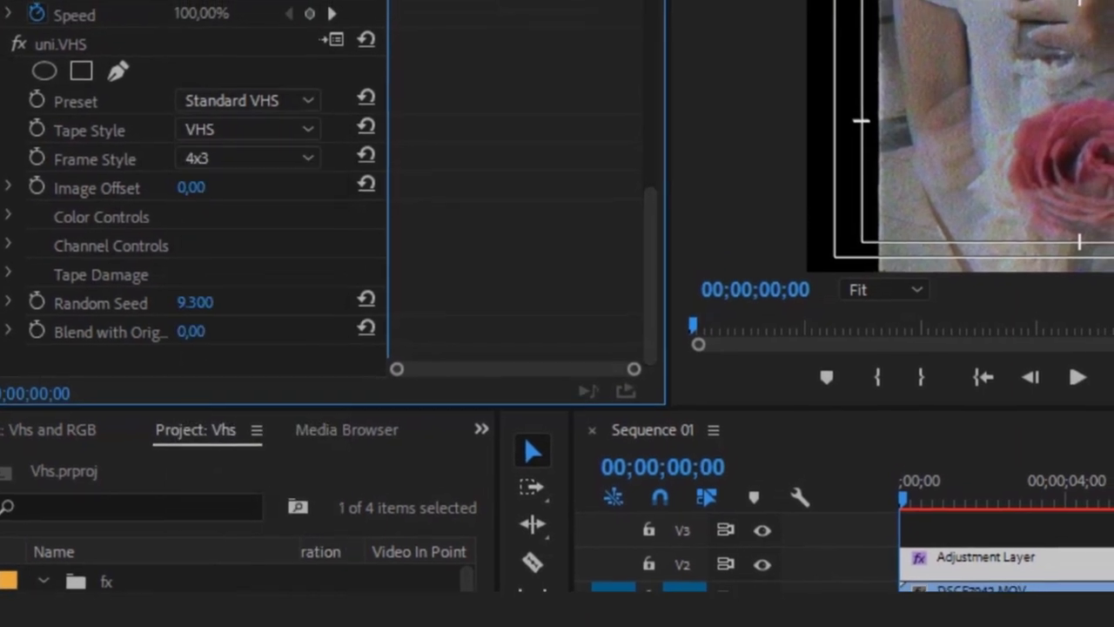
left_click(248, 129)
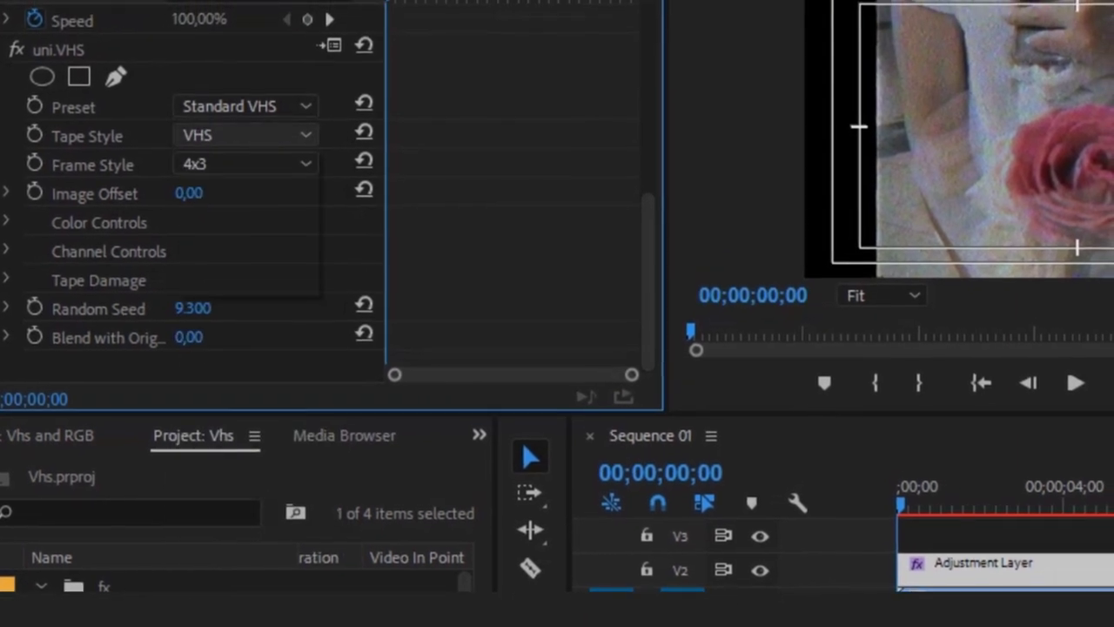
left_click(248, 136)
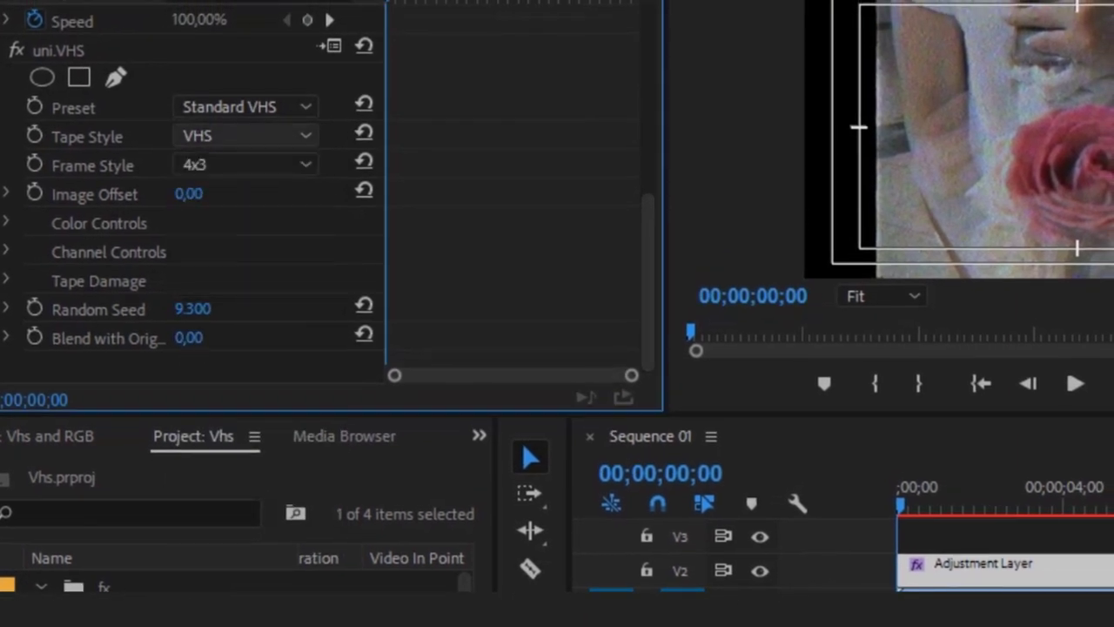
left_click(248, 165)
left_click(231, 191)
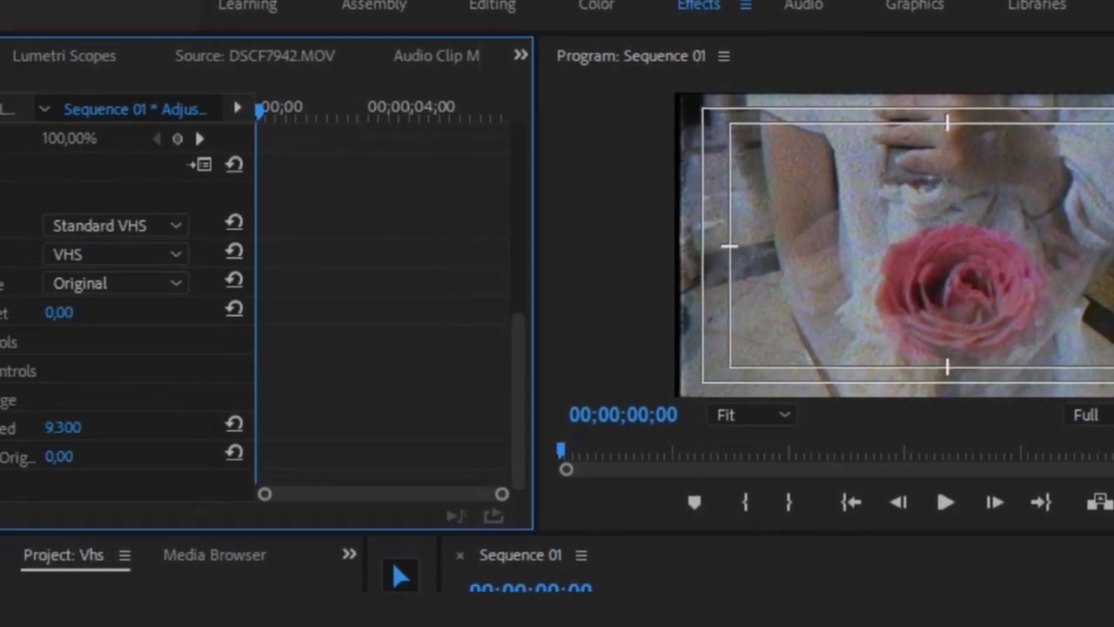
left_click(240, 286)
left_click(222, 314)
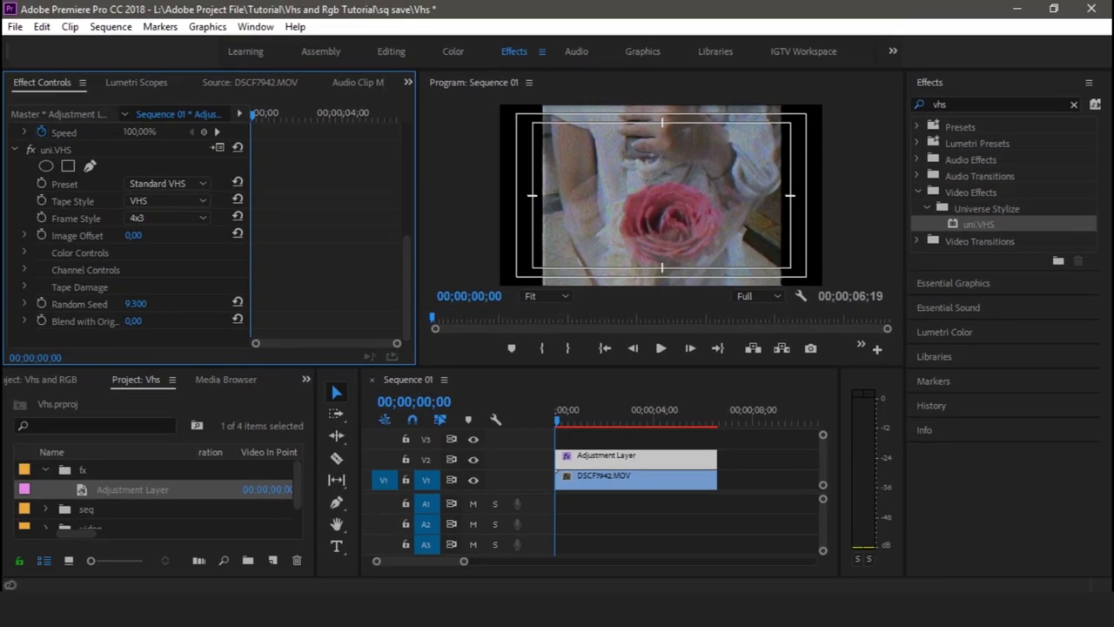
scroll(209, 235, "up", 5)
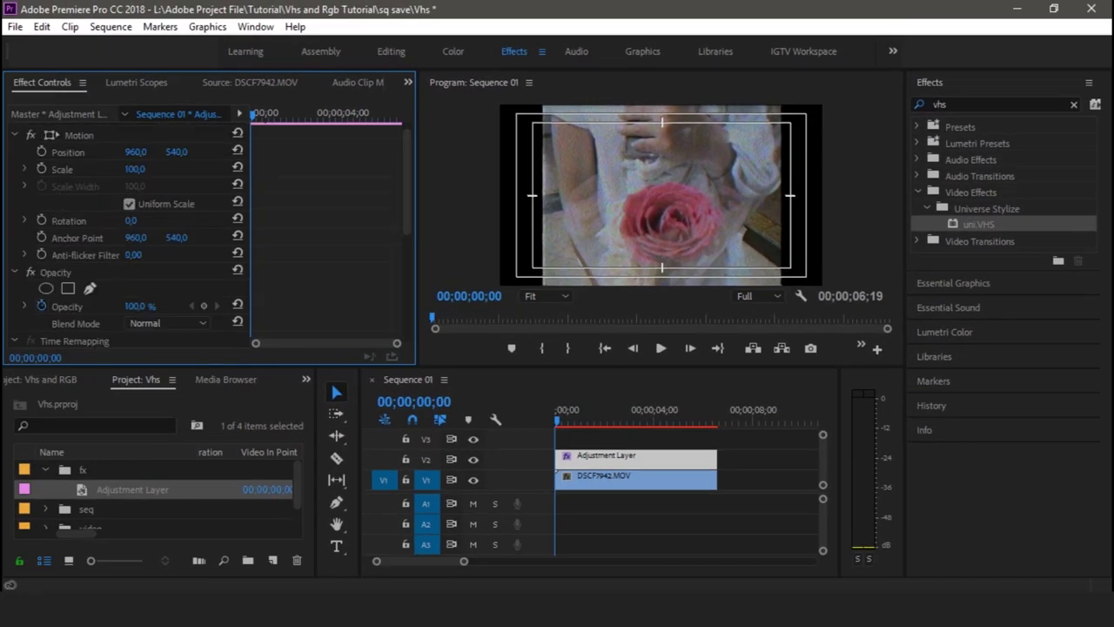
Step: Render the sequence from start to end, then reopen DSCF7942.MOV in the source preview
left_click(542, 347)
key("End")
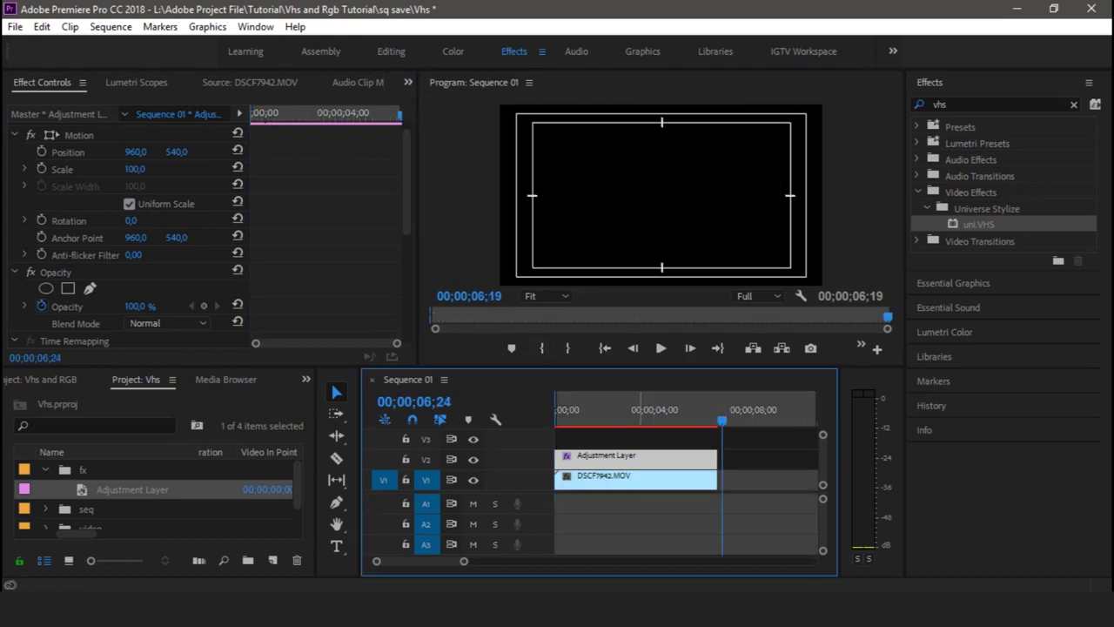
left_click(111, 26)
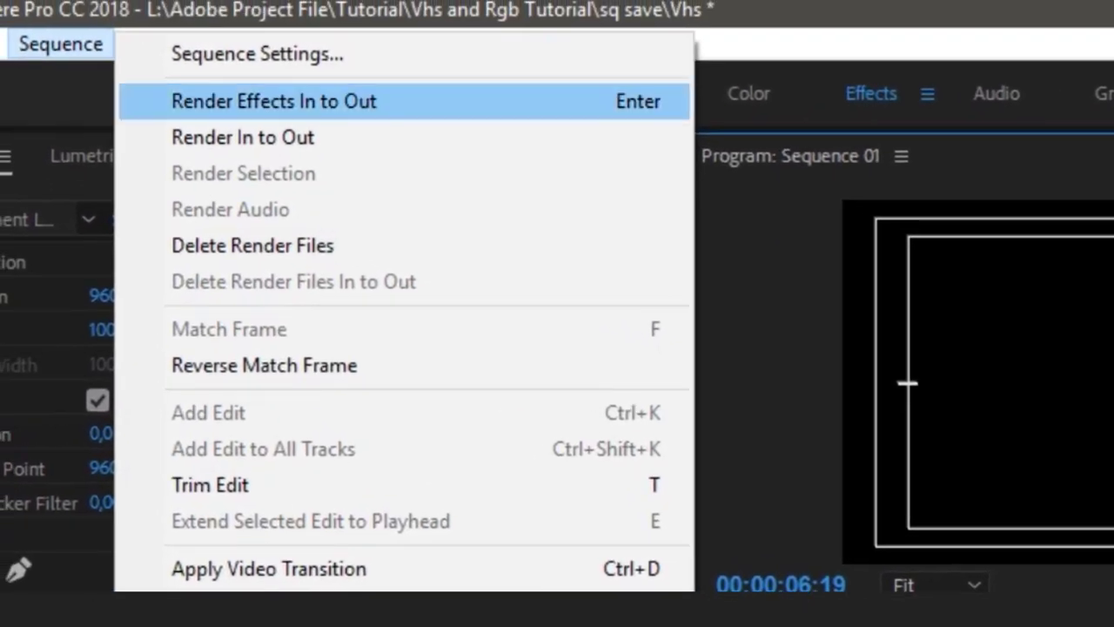
left_click(202, 73)
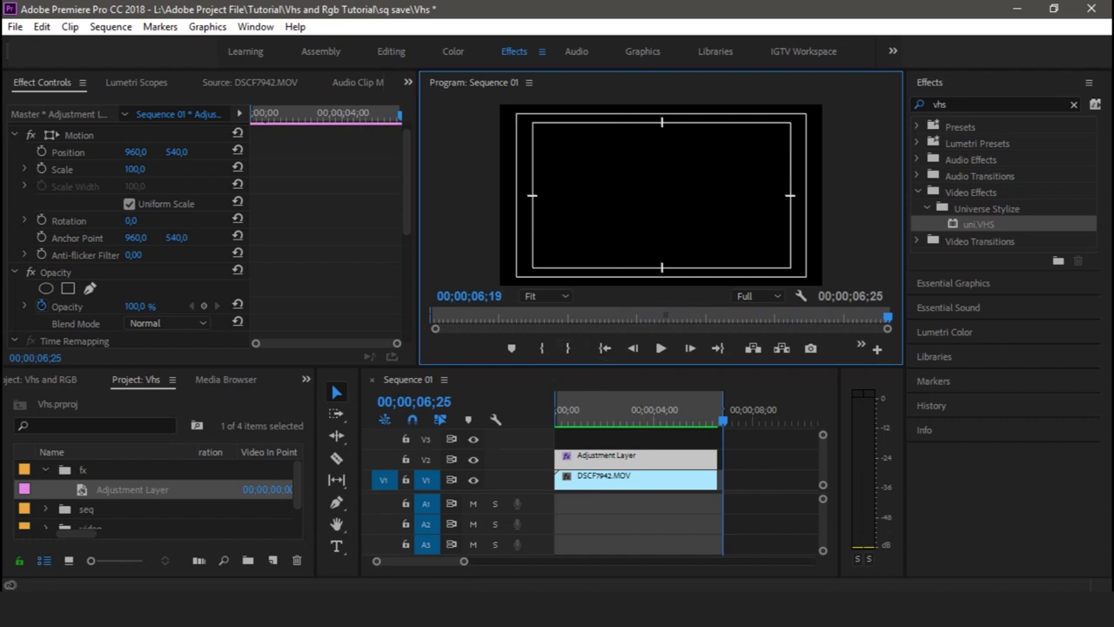
left_click(45, 469)
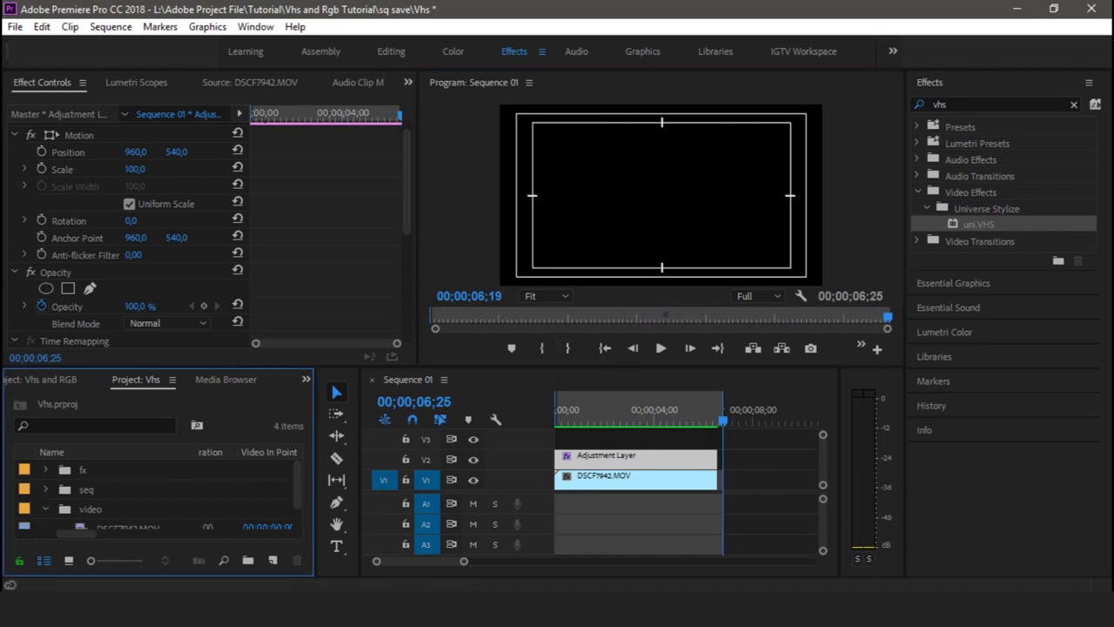
key("shift+2")
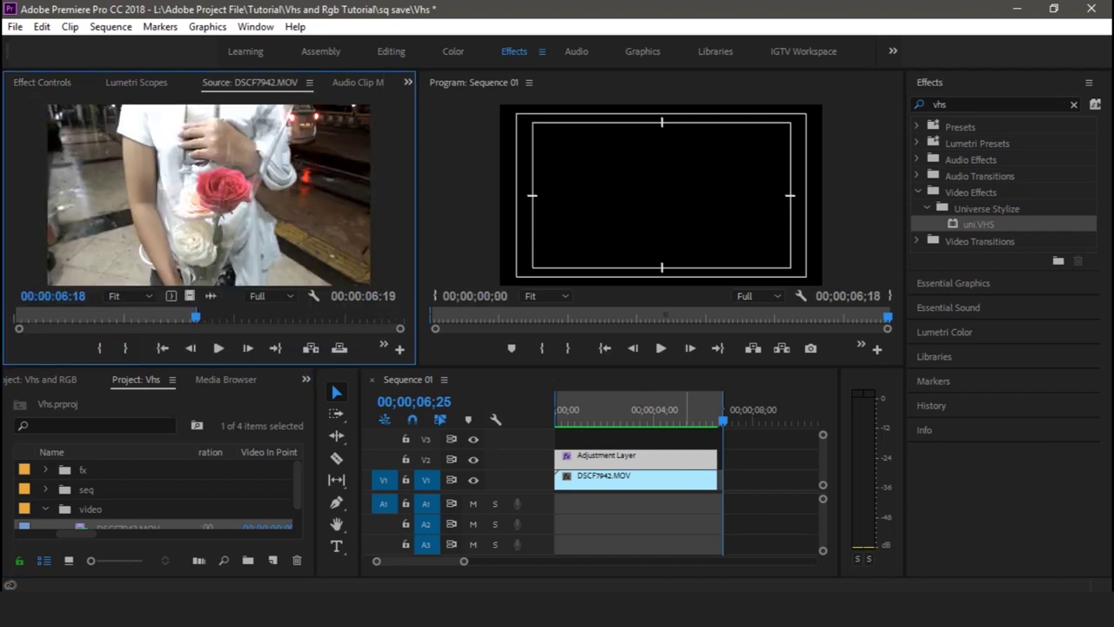
Step: Place a second DSCF7942.MOV copy at 8 seconds on track V1
left_click_drag(767, 458, 755, 458)
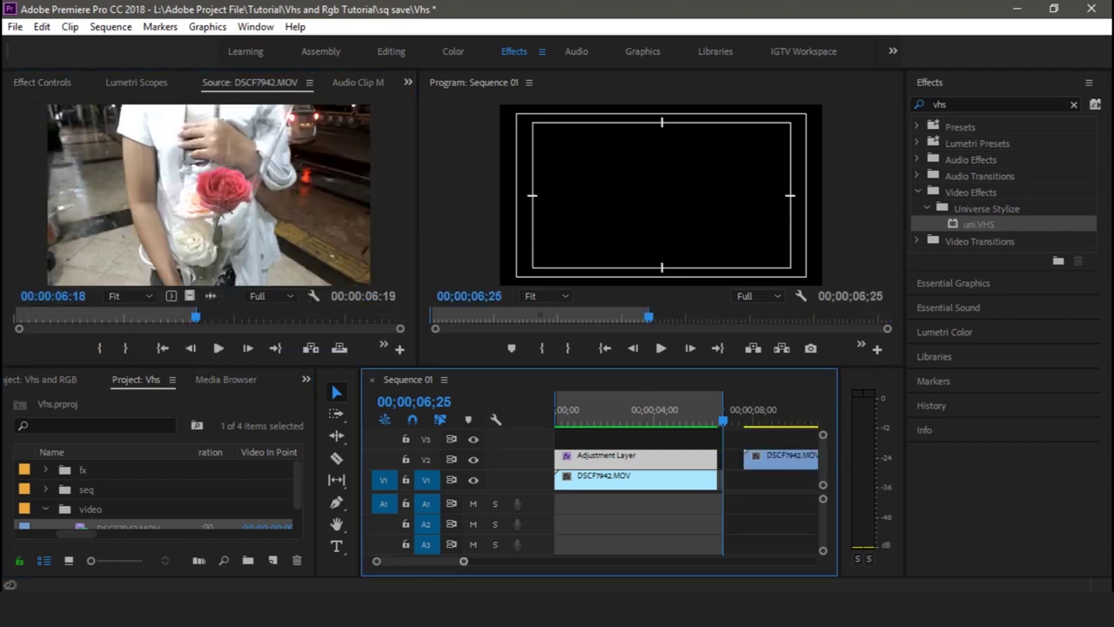
key("minus")
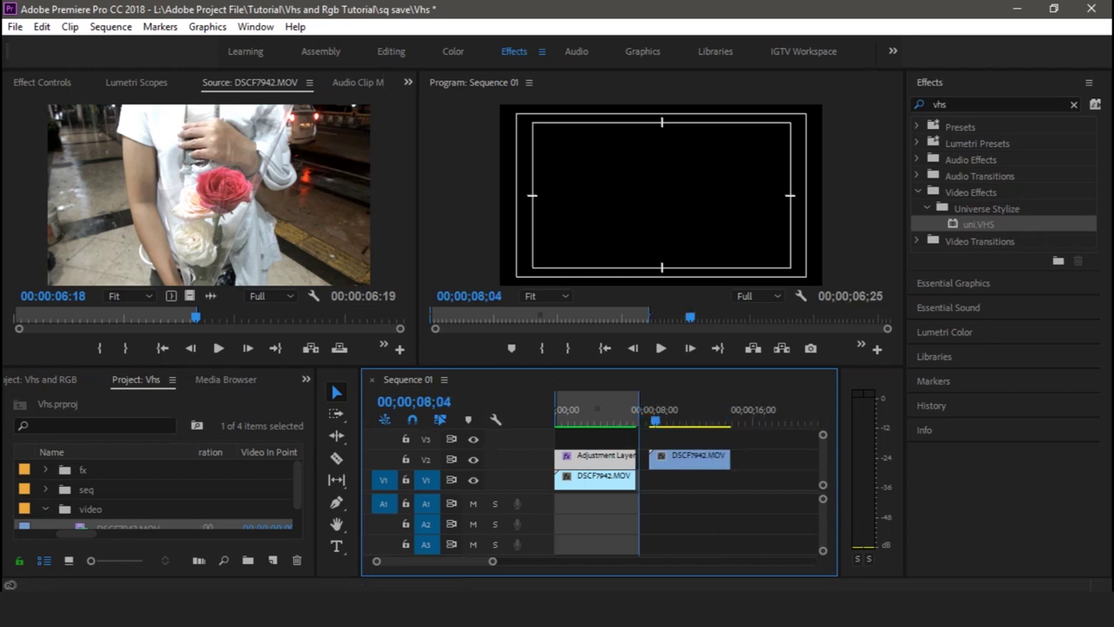
key("Right")
key("Right")
left_click_drag(689, 459, 690, 479)
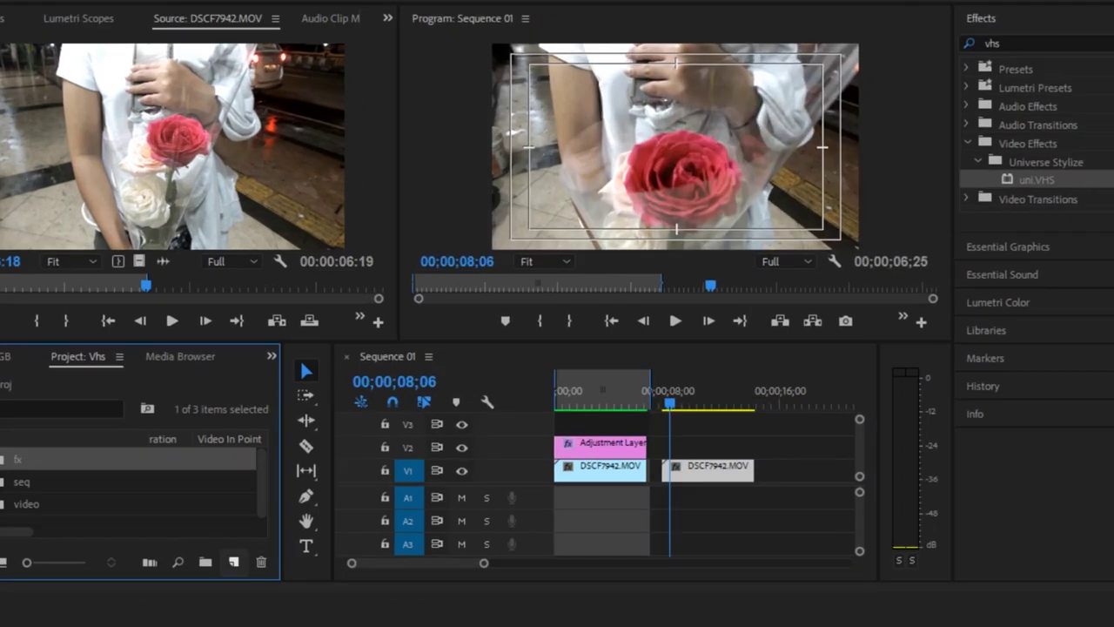
Step: Add a new Adjustment Layer on V5 and lengthen it to cover the second clip
left_click(273, 560)
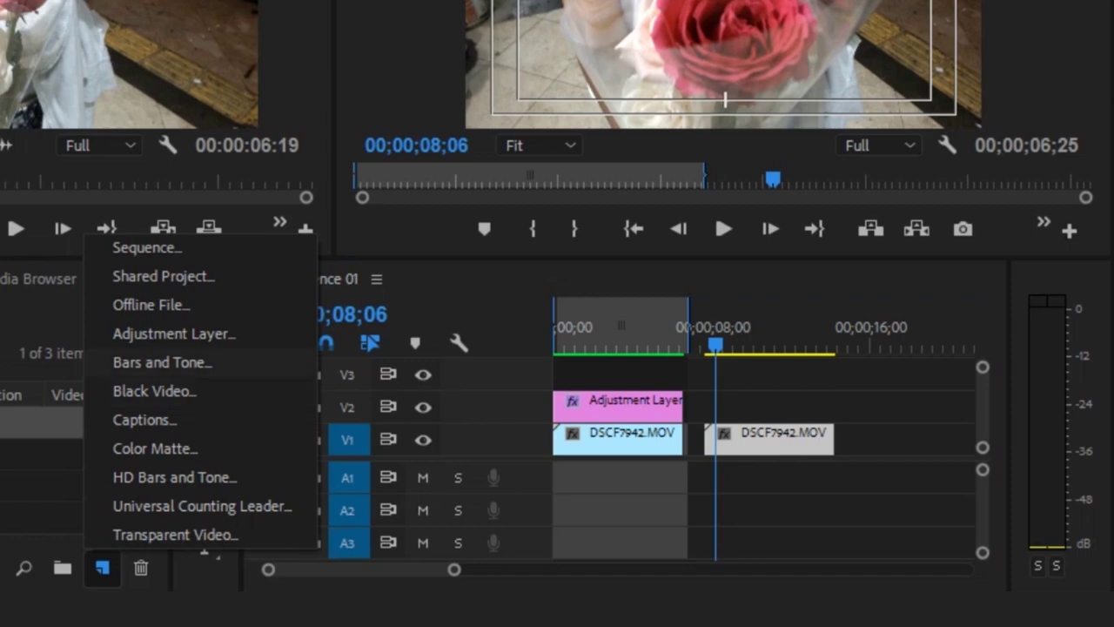
left_click(173, 333)
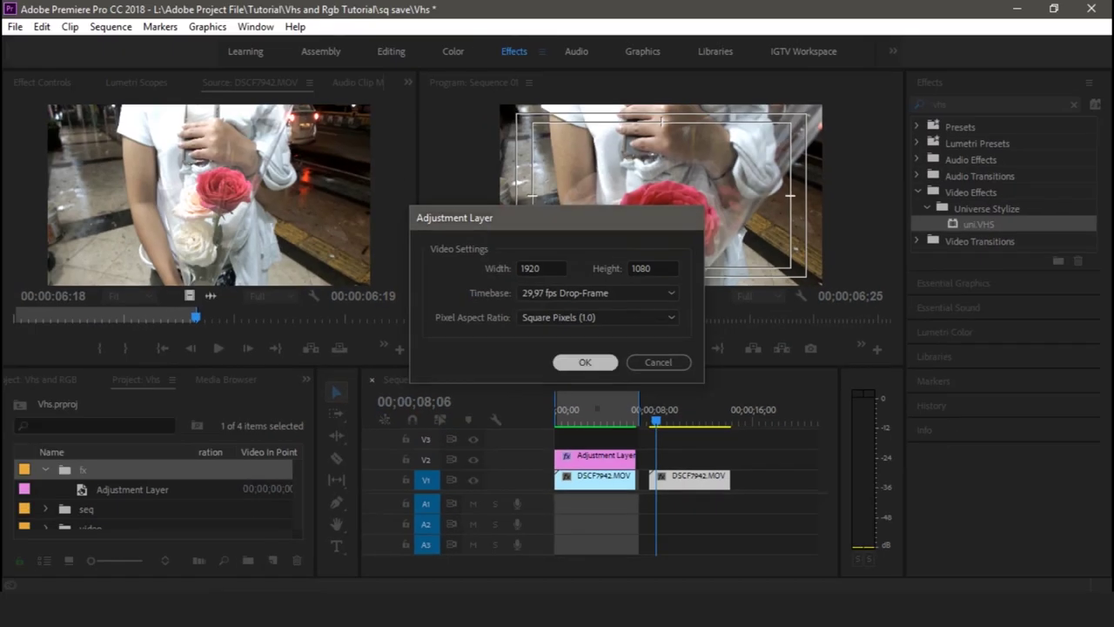
key("Return")
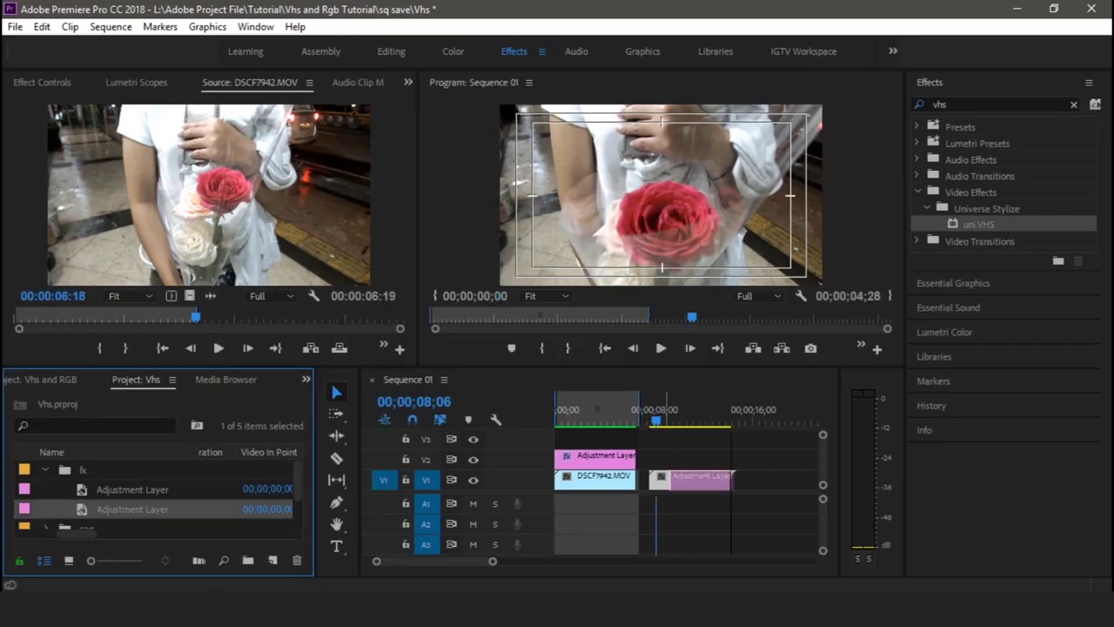
left_click_drag(655, 439, 654, 439)
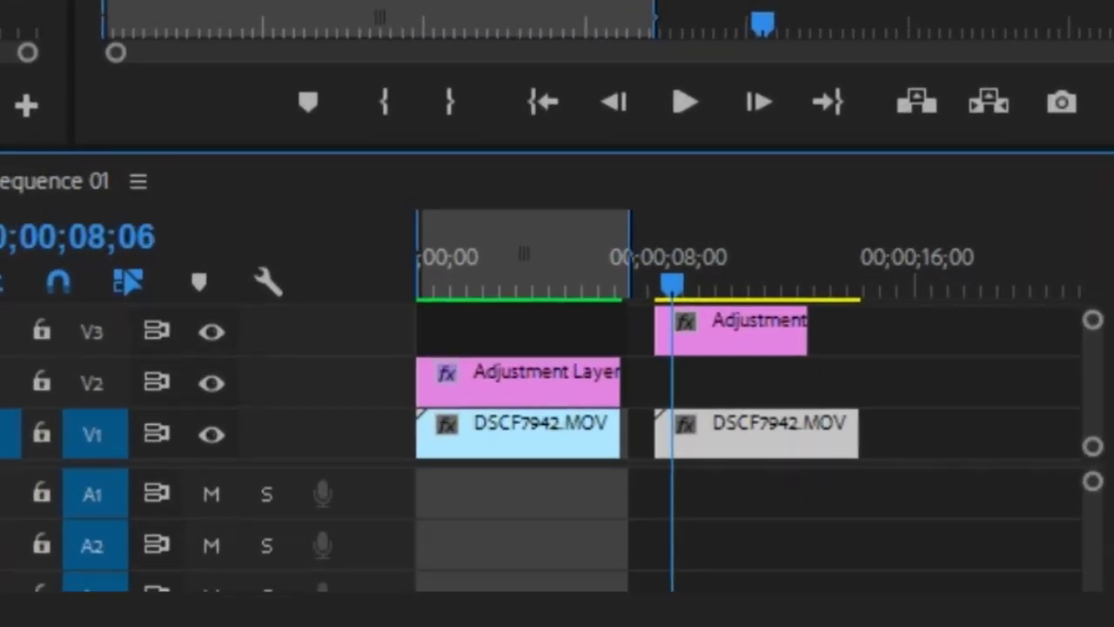
scroll(748, 383, "up", 2)
left_click_drag(731, 356, 736, 349)
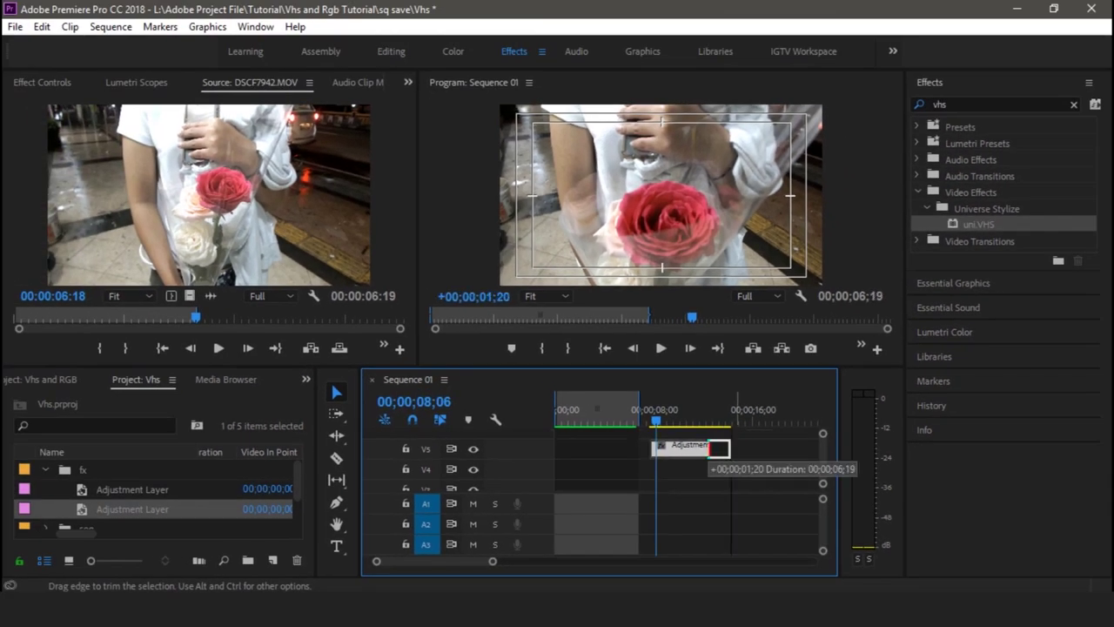
left_click_drag(709, 448, 730, 445)
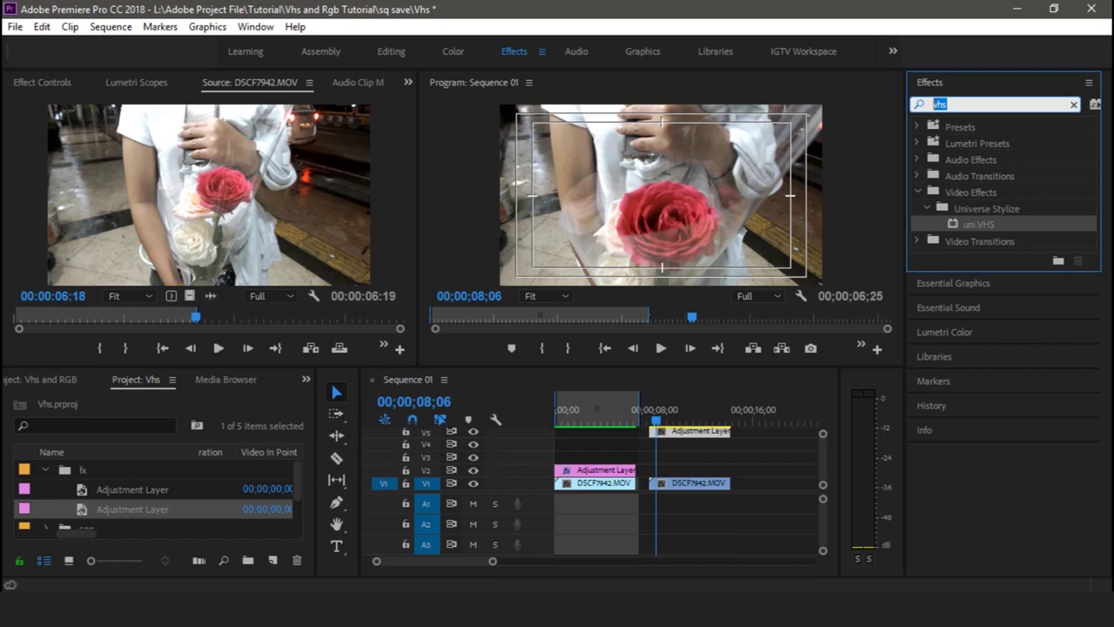
Step: Search 'wave warp' and apply Wave Warp to the V5 adjustment layer
type("wave")
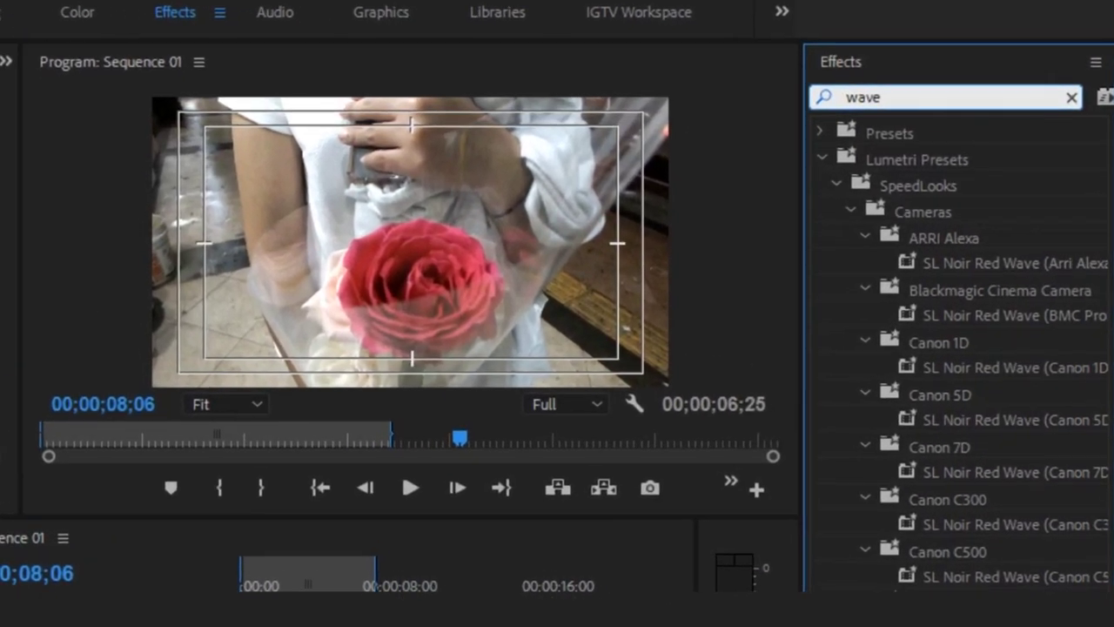
type(" warp")
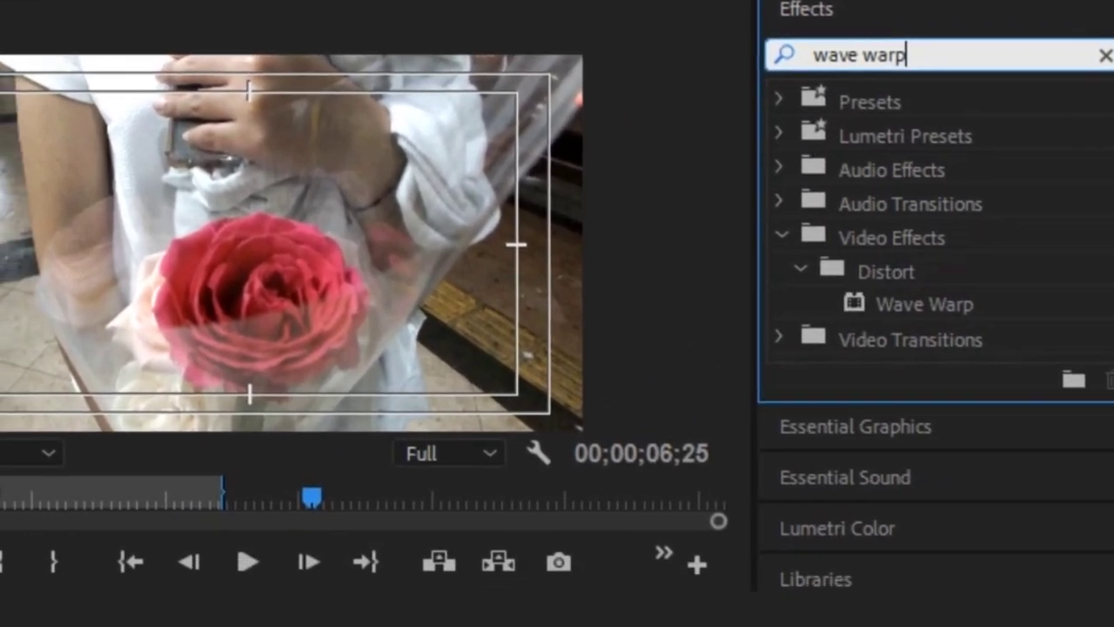
left_click(888, 340)
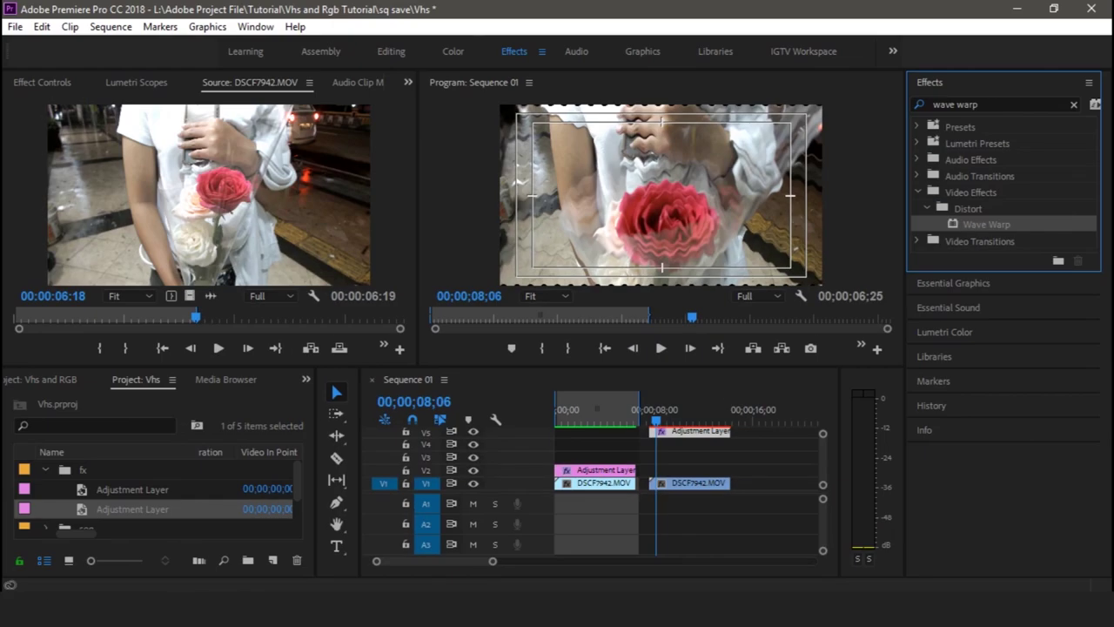
key("shift+5")
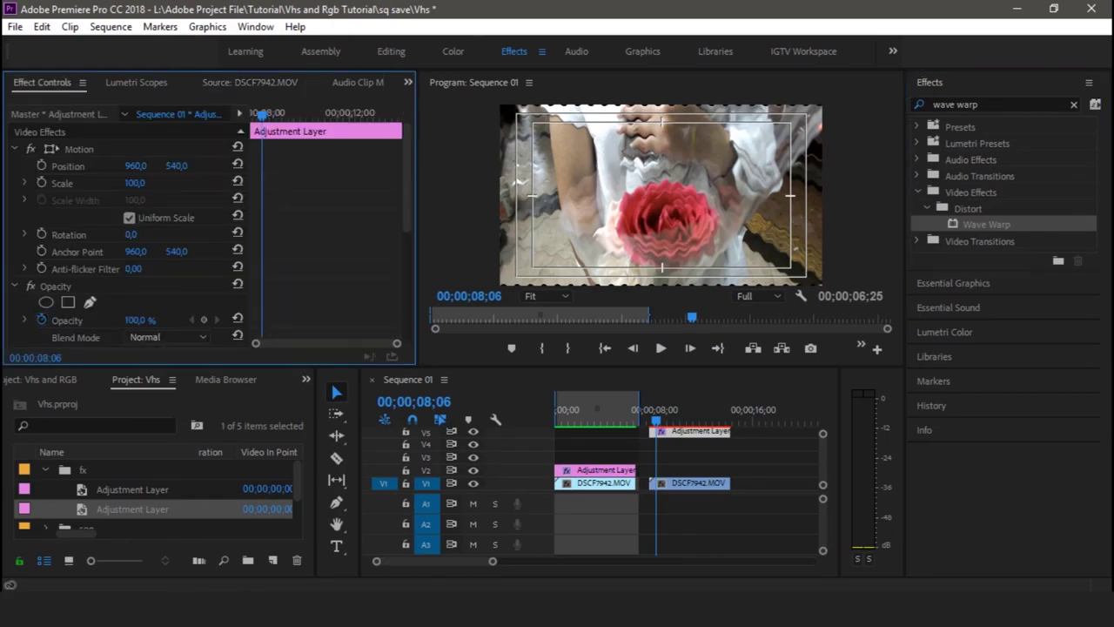
scroll(208, 235, "down", 3)
scroll(208, 235, "down", 3)
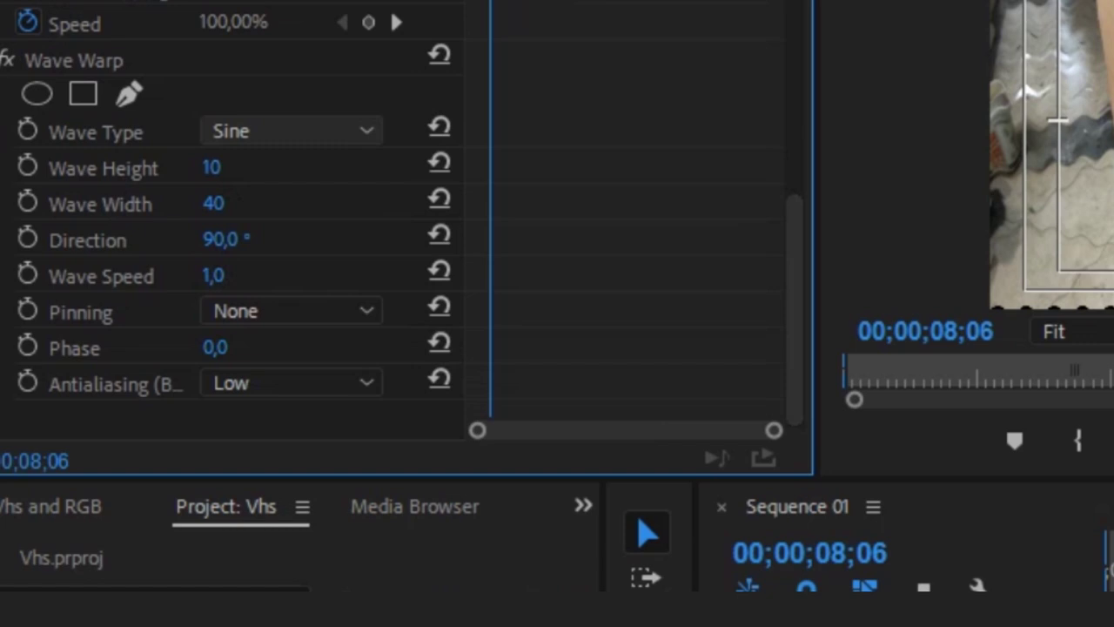
Step: Set Wave Warp to Square wave type, Direction 0°, and Wave Width 688
left_click(292, 130)
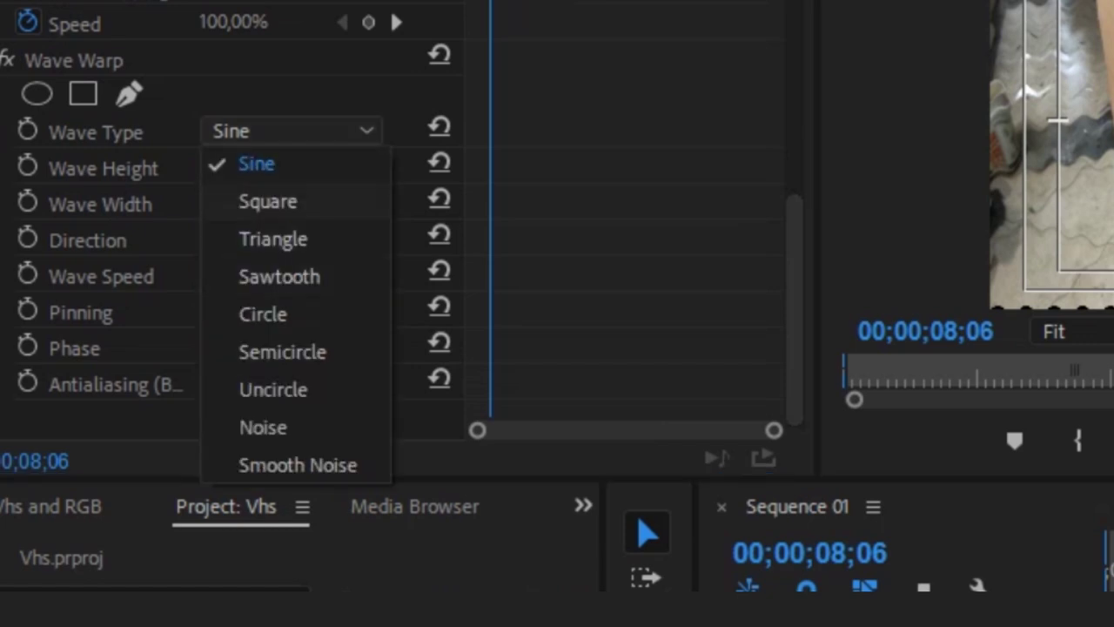
left_click(268, 201)
left_click(228, 239)
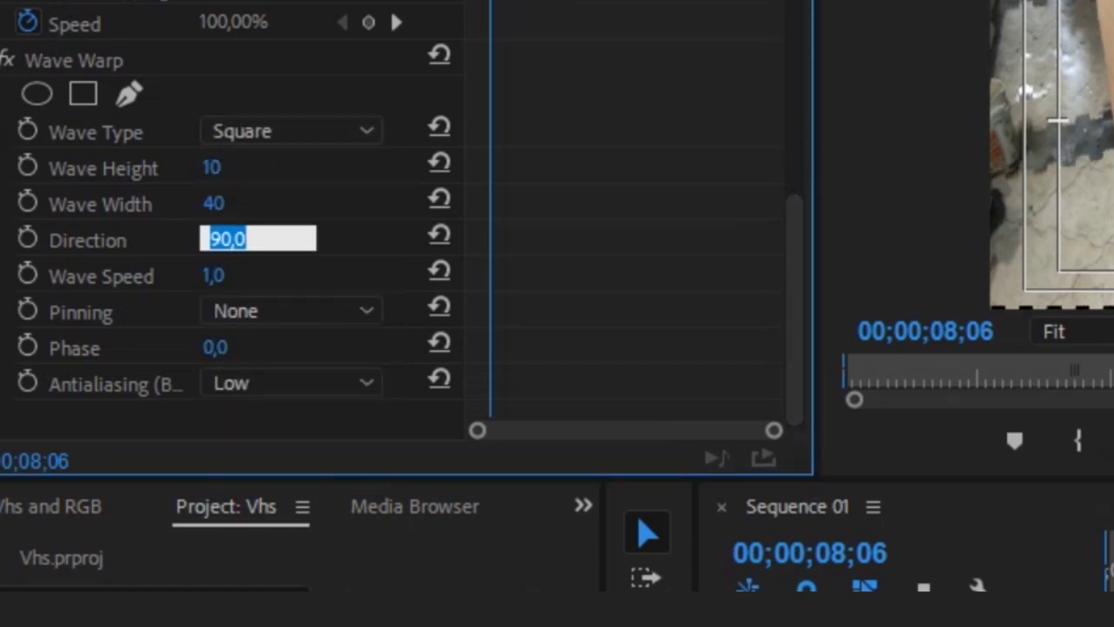
type("0")
key("Return")
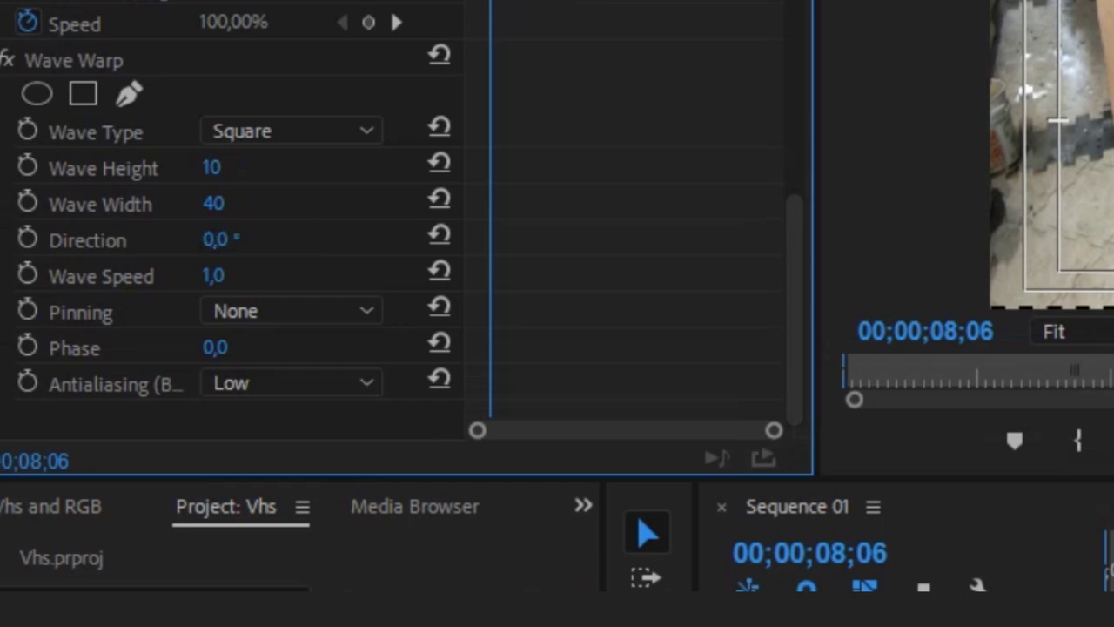
left_click(214, 203)
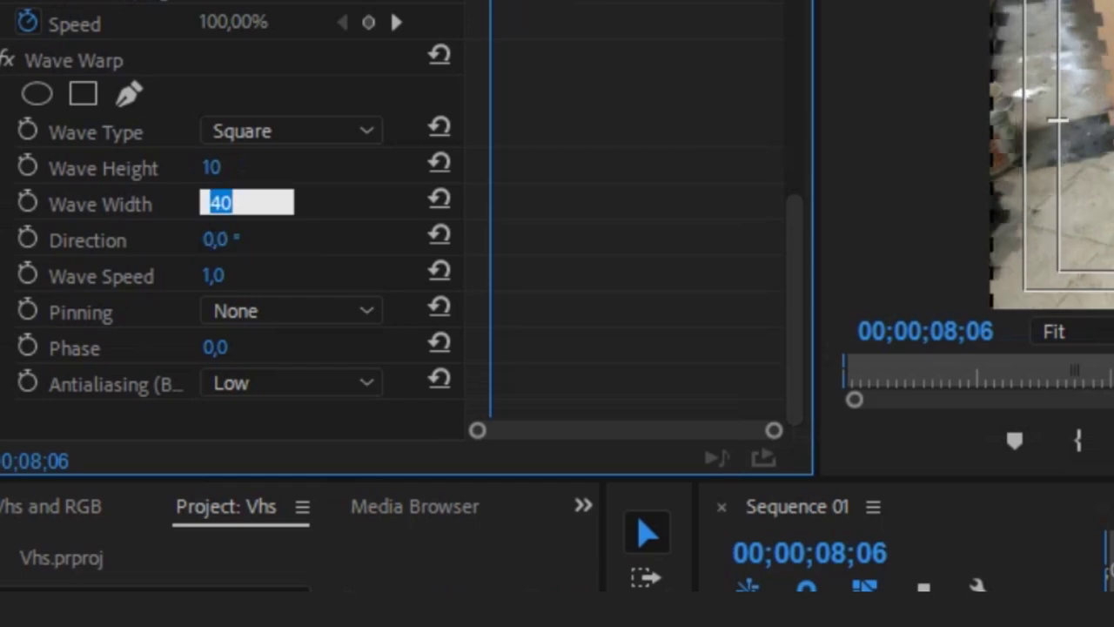
type("68")
type("8")
key("Return")
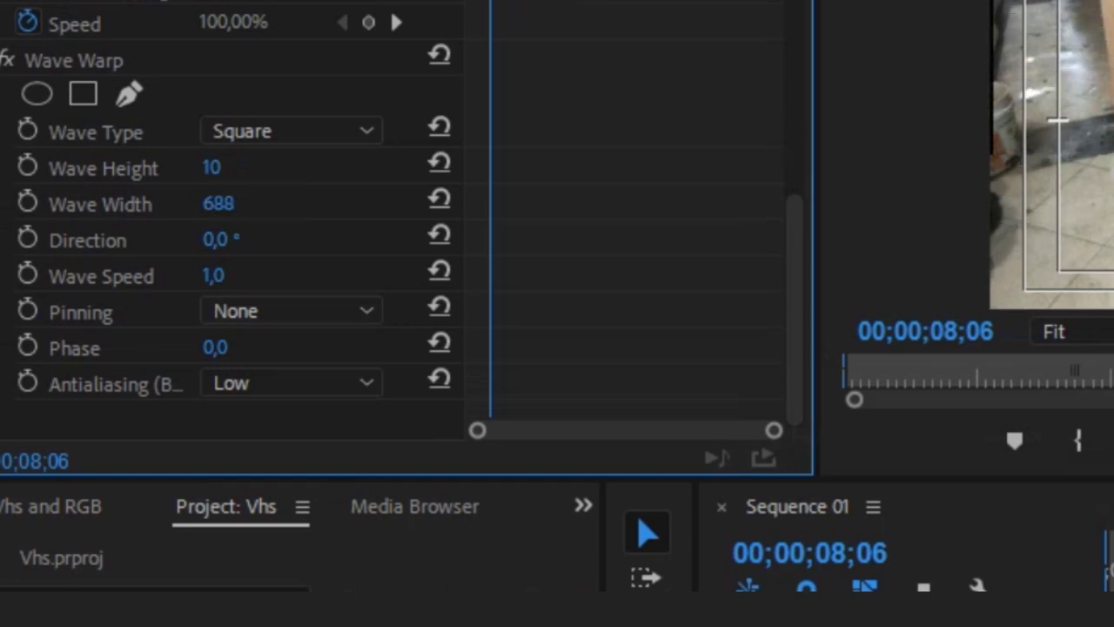
Step: Set Wave Speed to 0,1 and Pinning to All Edges
left_click(214, 276)
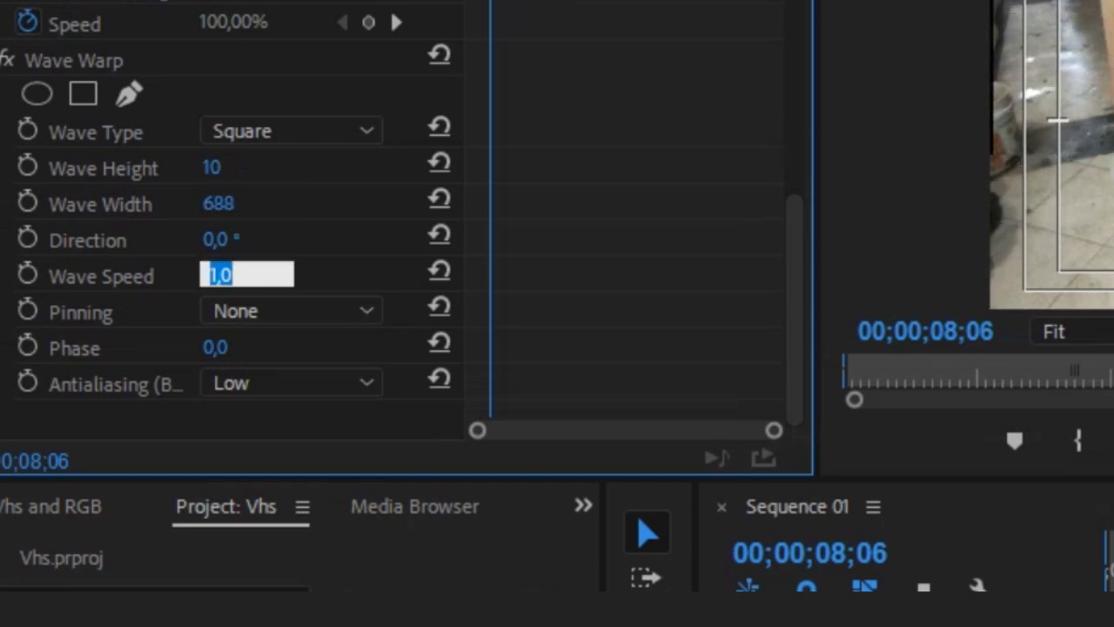
type("0")
type(",1")
key("Return")
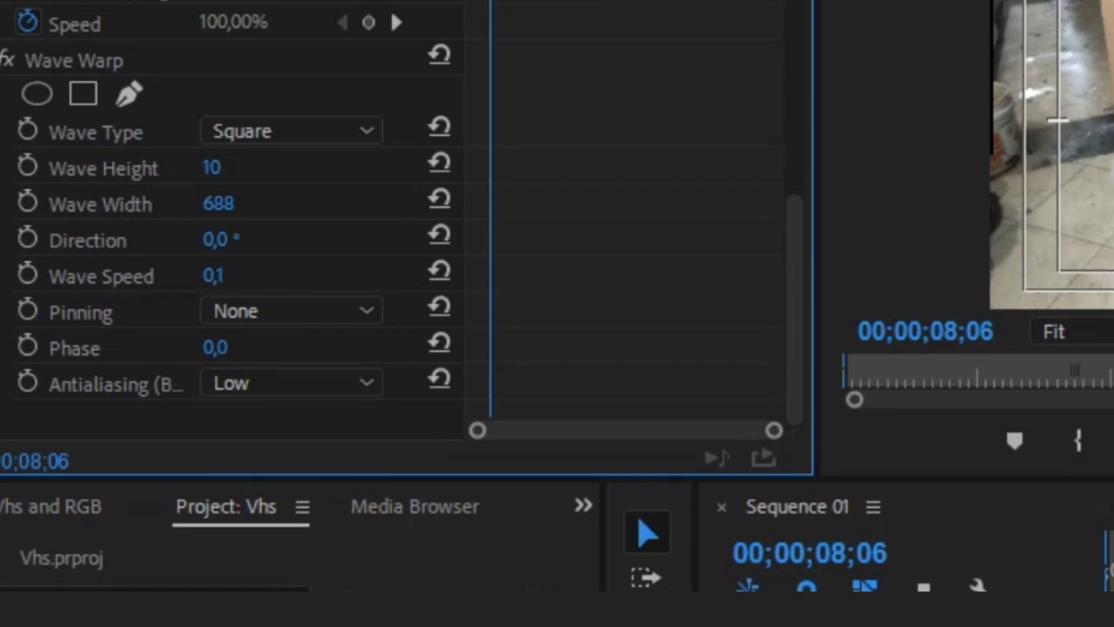
left_click(292, 311)
left_click(277, 382)
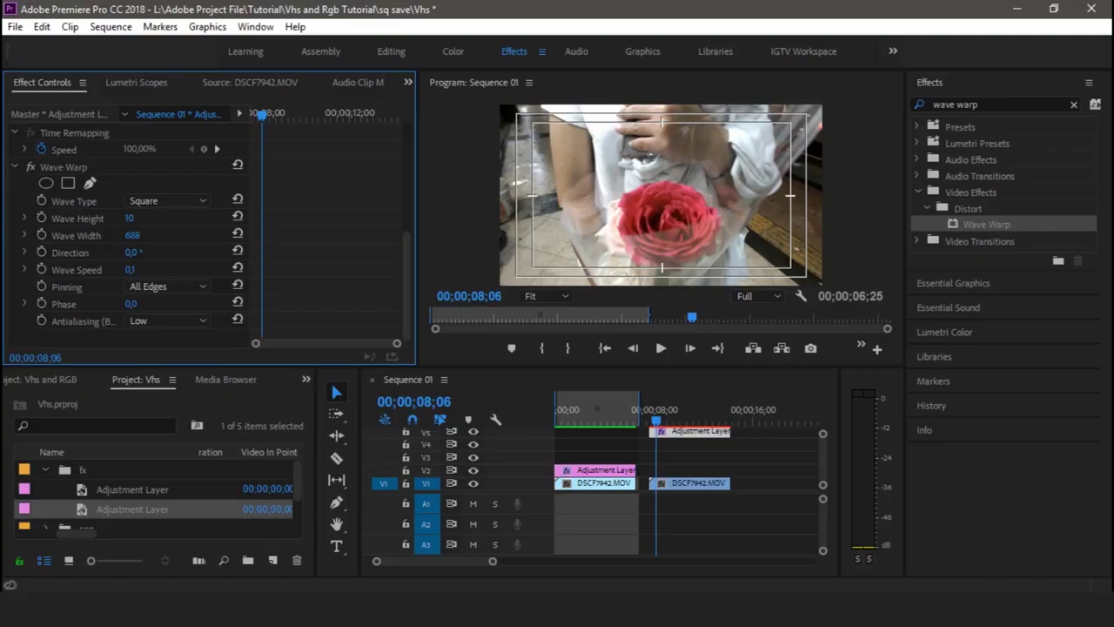
Step: Add the Noise effect to the adjustment layer with Amount of Noise 18%
type("n")
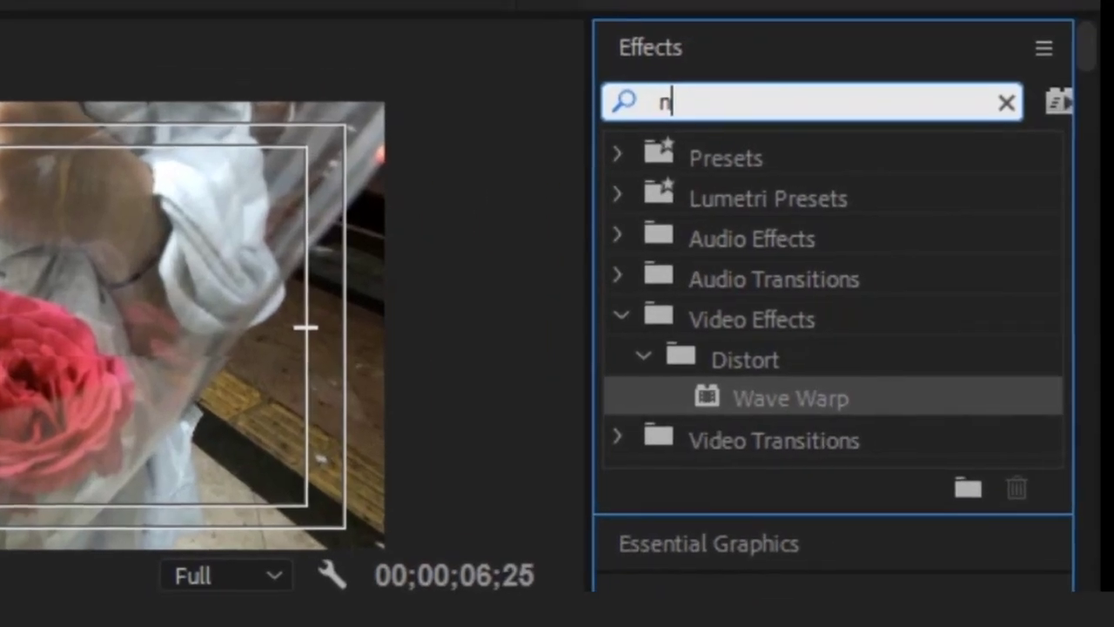
type("oise")
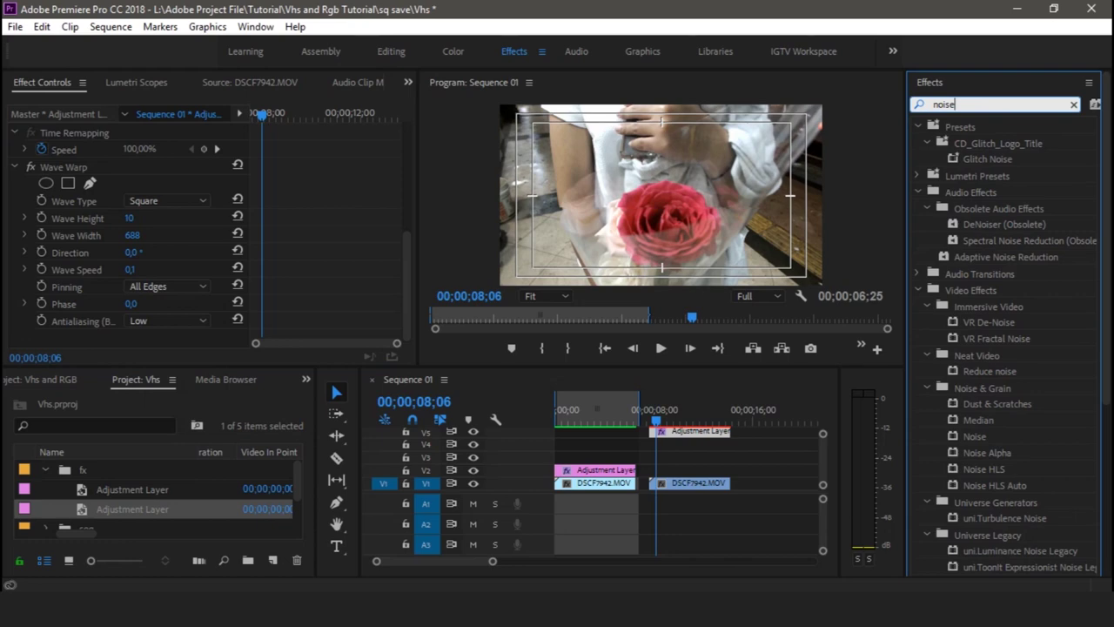
left_click(975, 436)
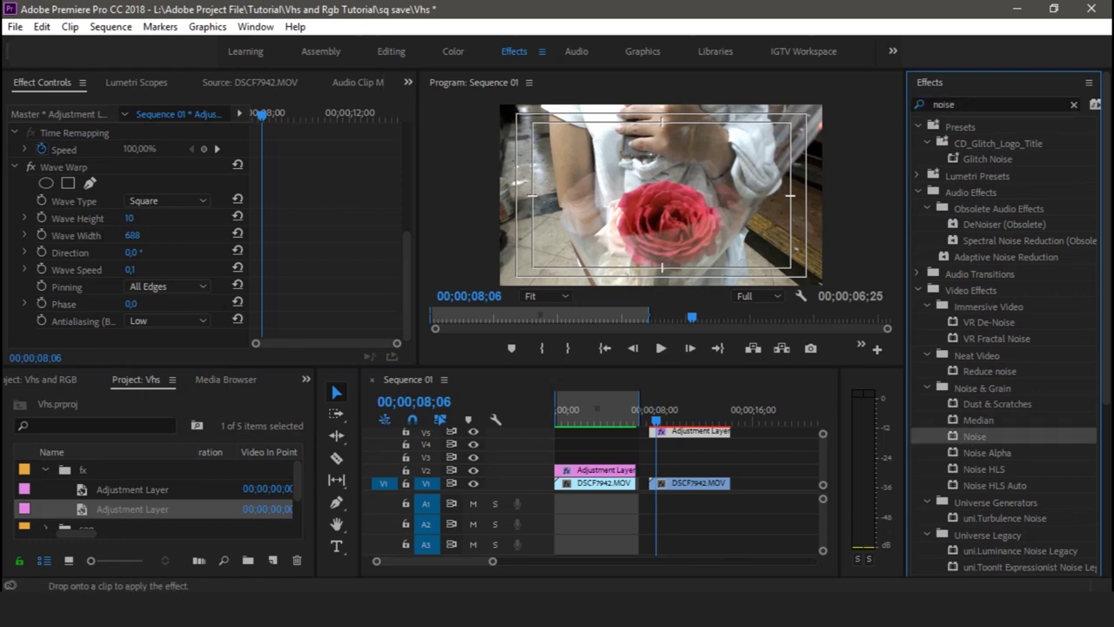
left_click_drag(975, 436, 693, 431)
scroll(209, 244, "down", 3)
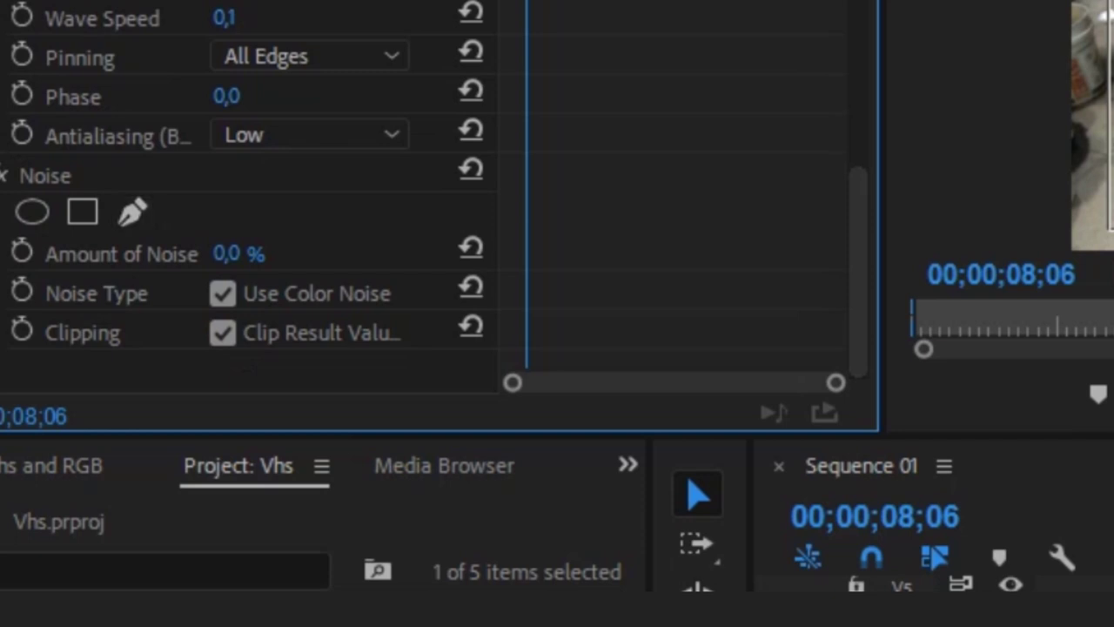
left_click(226, 254)
type("18")
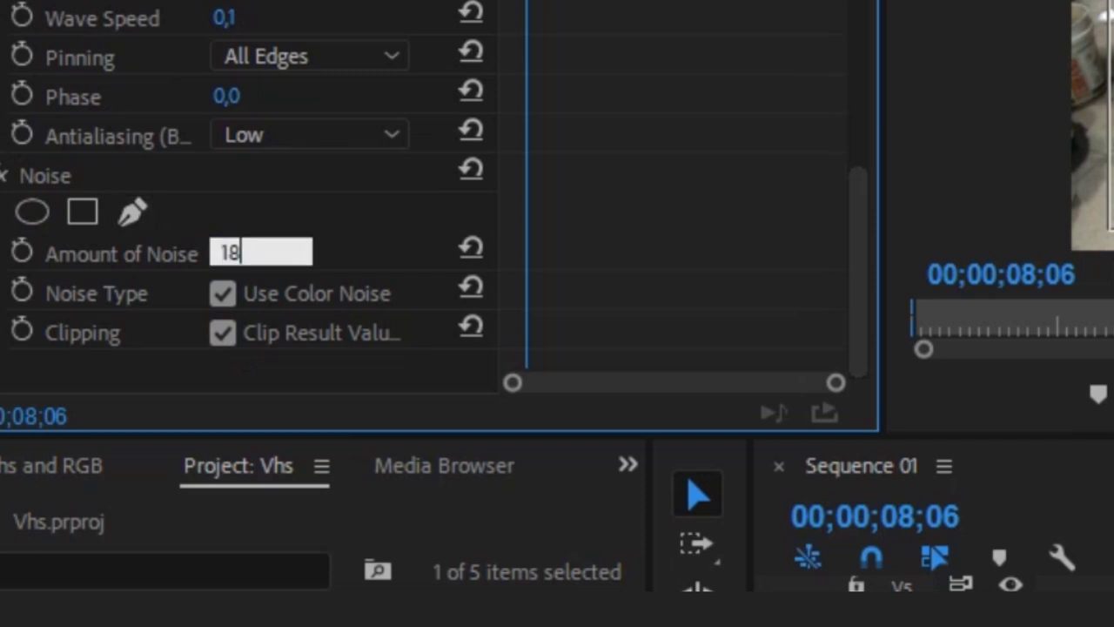
key("Return")
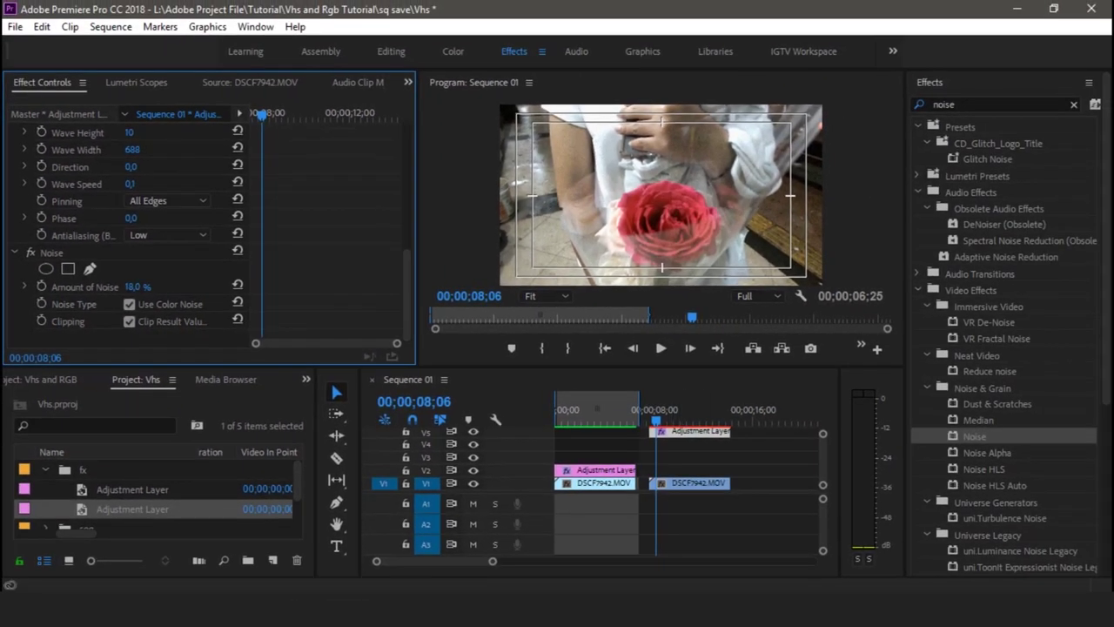
Step: Duplicate the second rose clip upward onto tracks V2, V3 and V4
scroll(131, 218, "up", 1)
scroll(130, 217, "down", 1)
left_click(697, 482)
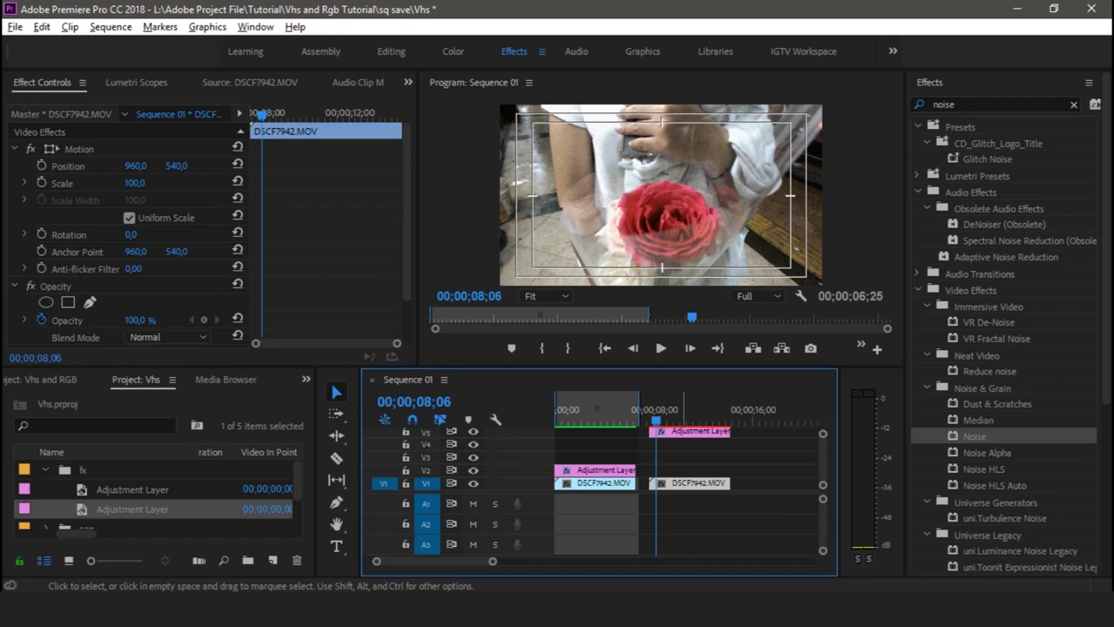
left_click_drag(690, 482, 690, 456)
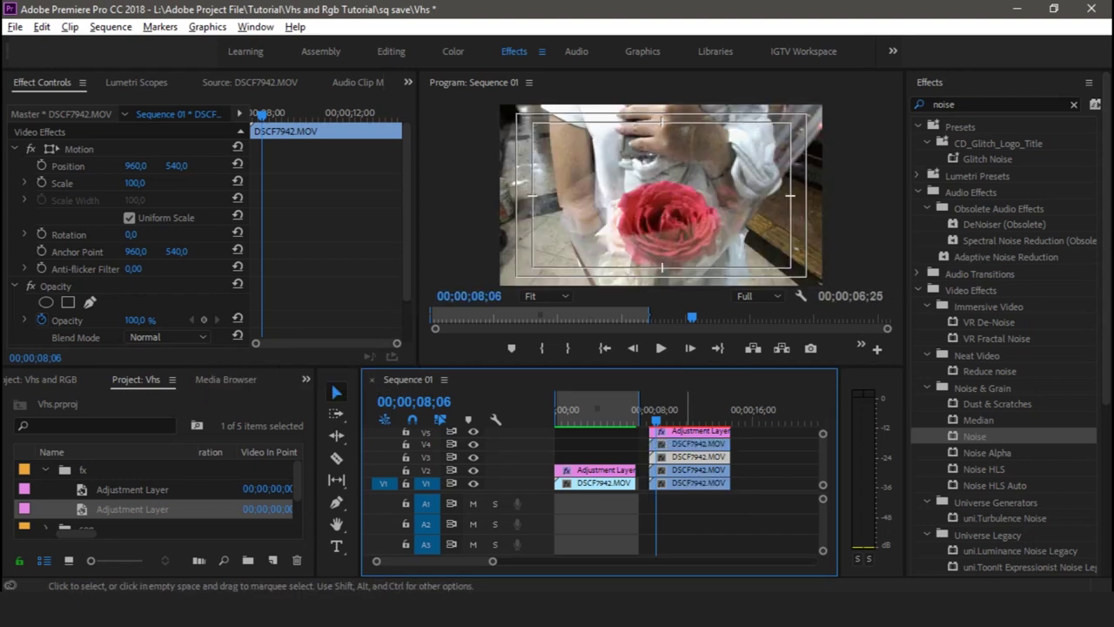
left_click_drag(690, 456, 690, 443)
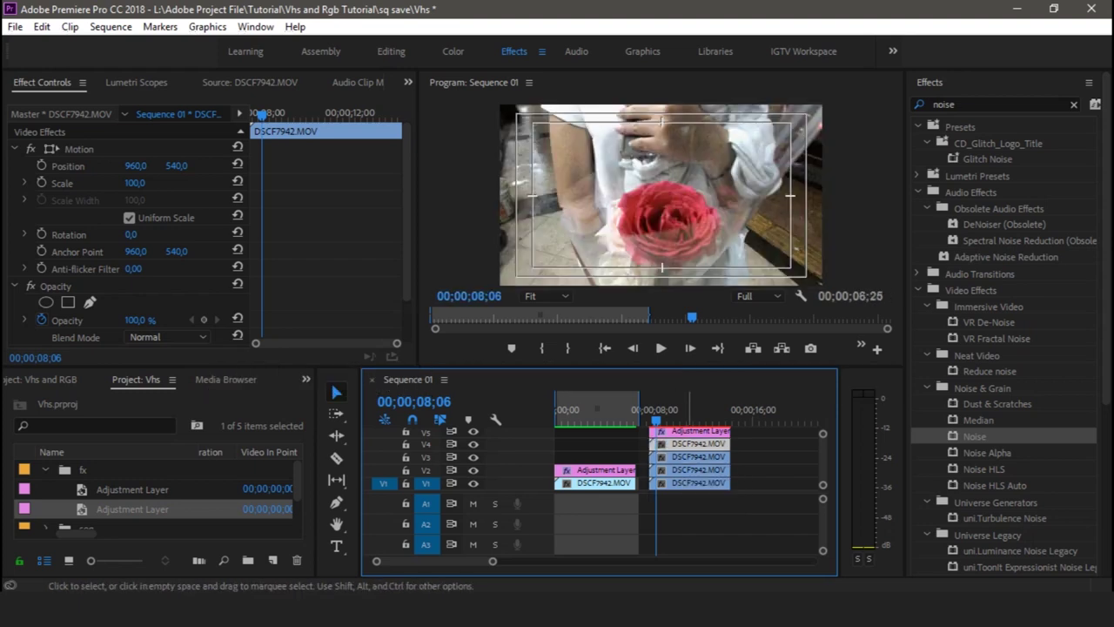
Step: Select the V2 clip copy and clear the 'noise' effects search
left_click(689, 469)
left_click(956, 103)
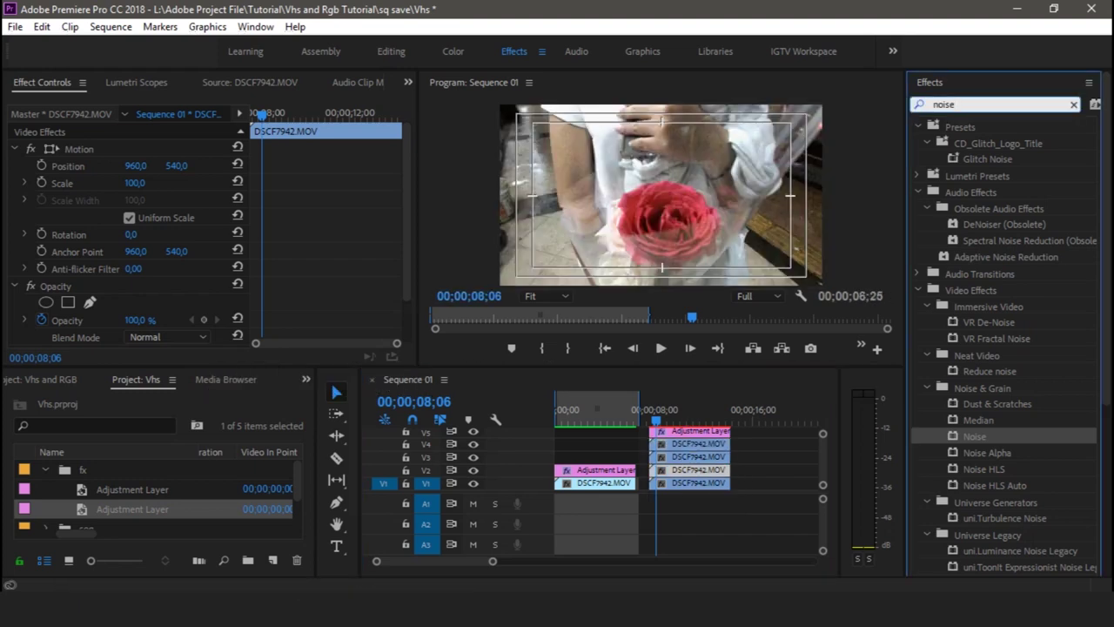
key("BackSpace")
key("BackSpace")
key("BackSpace")
key("BackSpace")
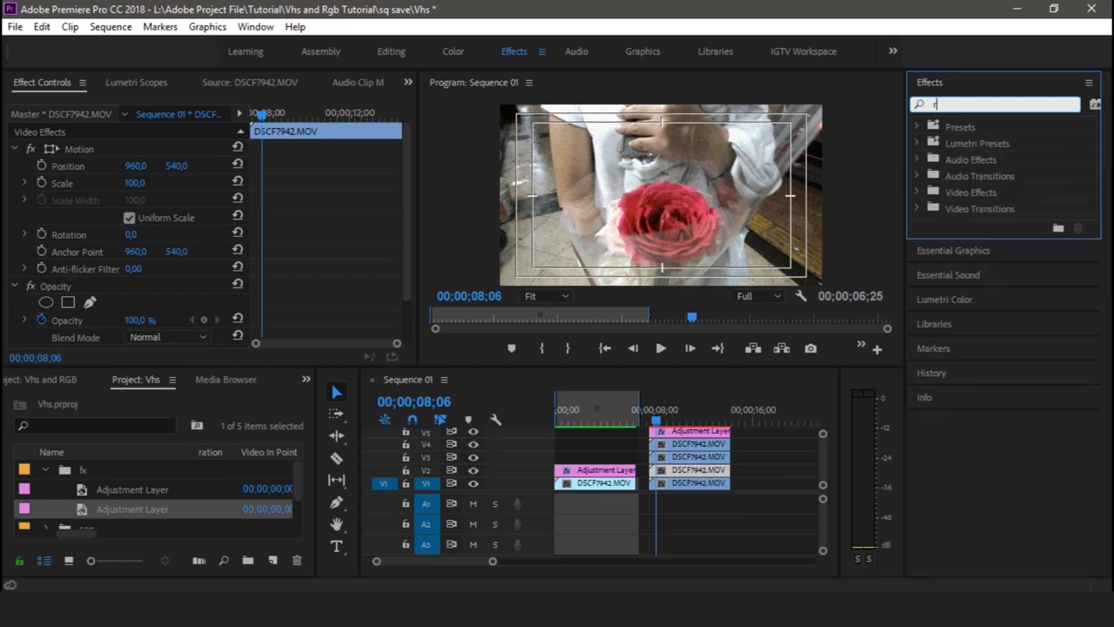
Step: Apply Color Balance (RGB) to the V2 copy and hide tracks V3 and V4
type("rgb ba")
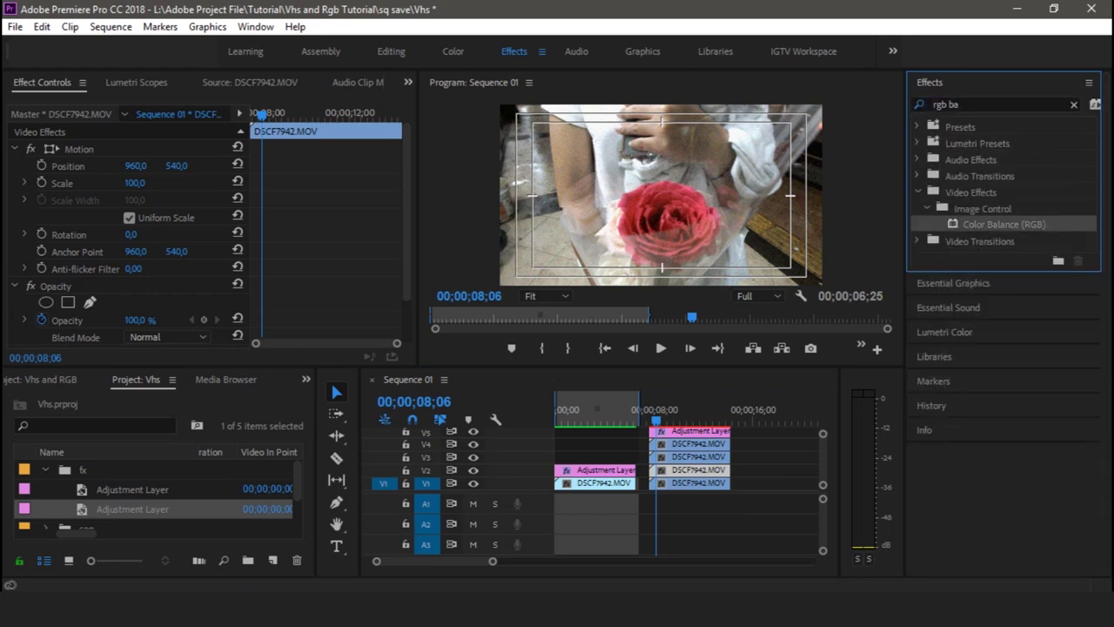
left_click_drag(1004, 223, 689, 469)
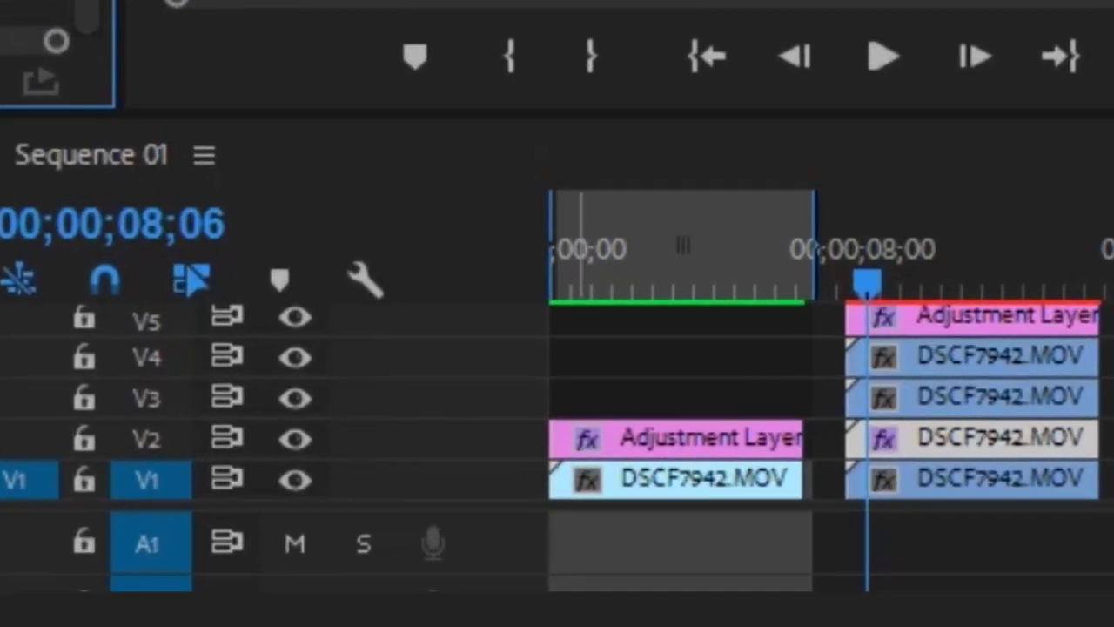
left_click(295, 357)
left_click(296, 398)
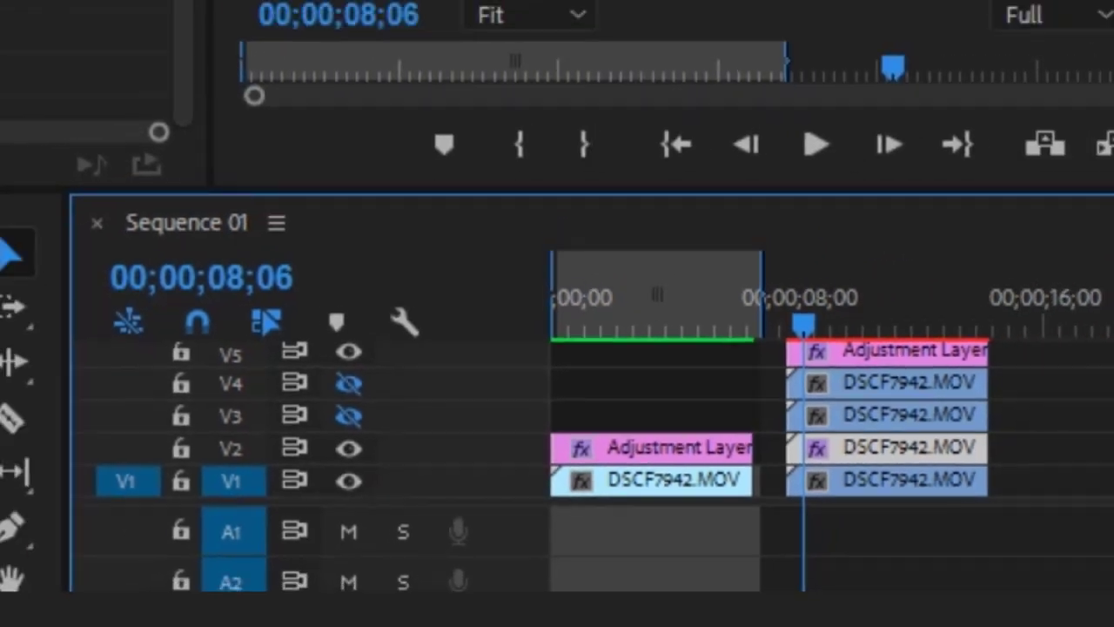
Step: Set the V2 copy's Color Balance red and green levels to 0, leaving only blue
type("0")
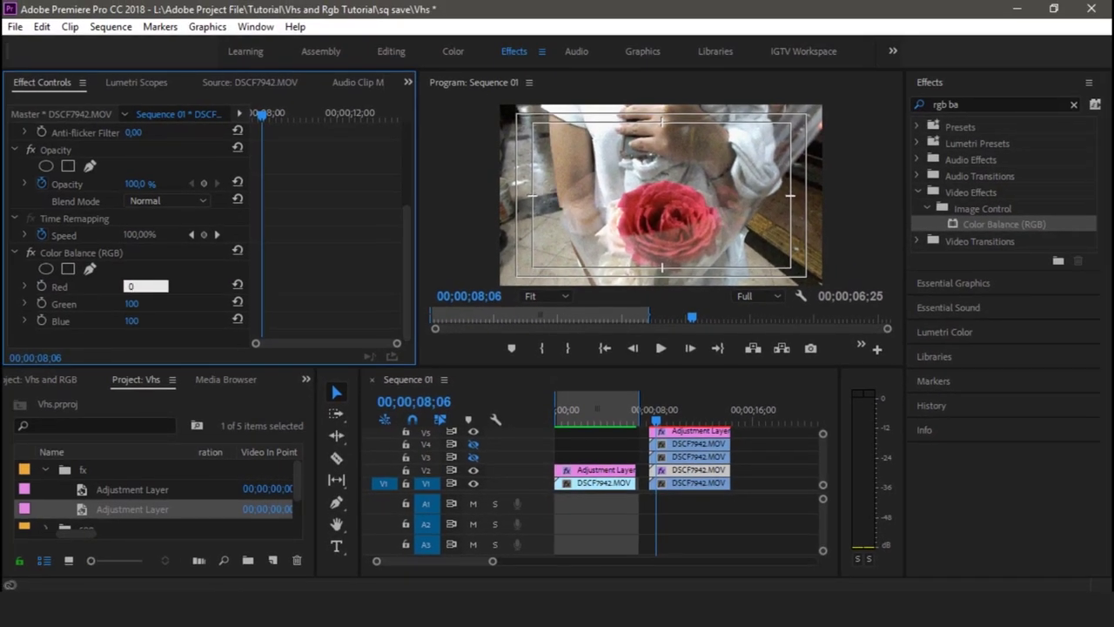
key("Return")
left_click(131, 303)
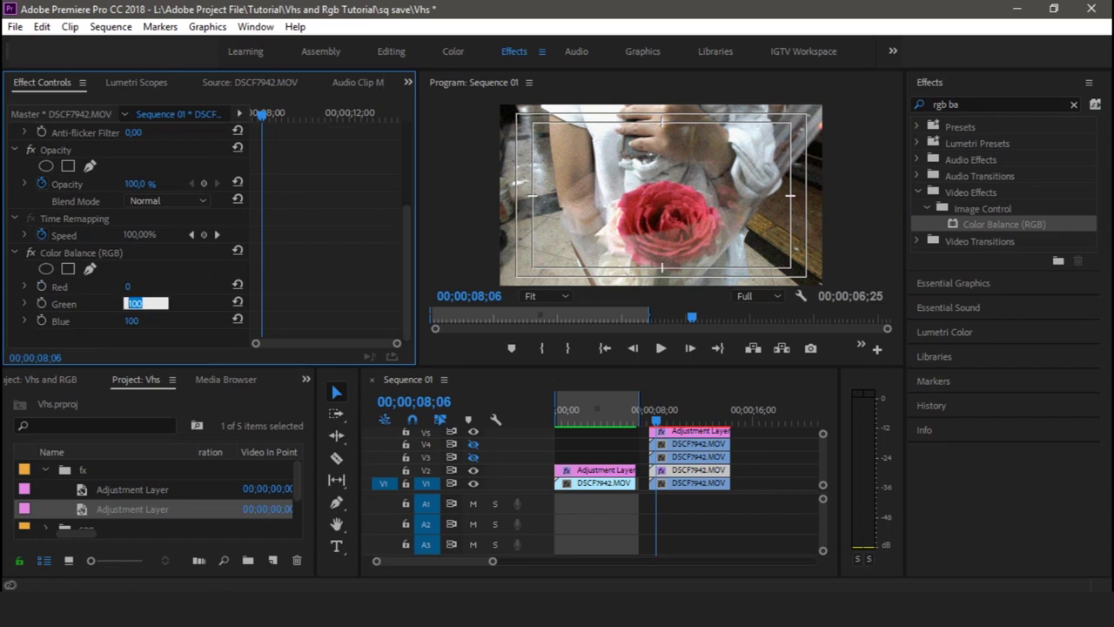
type("0")
key("Return")
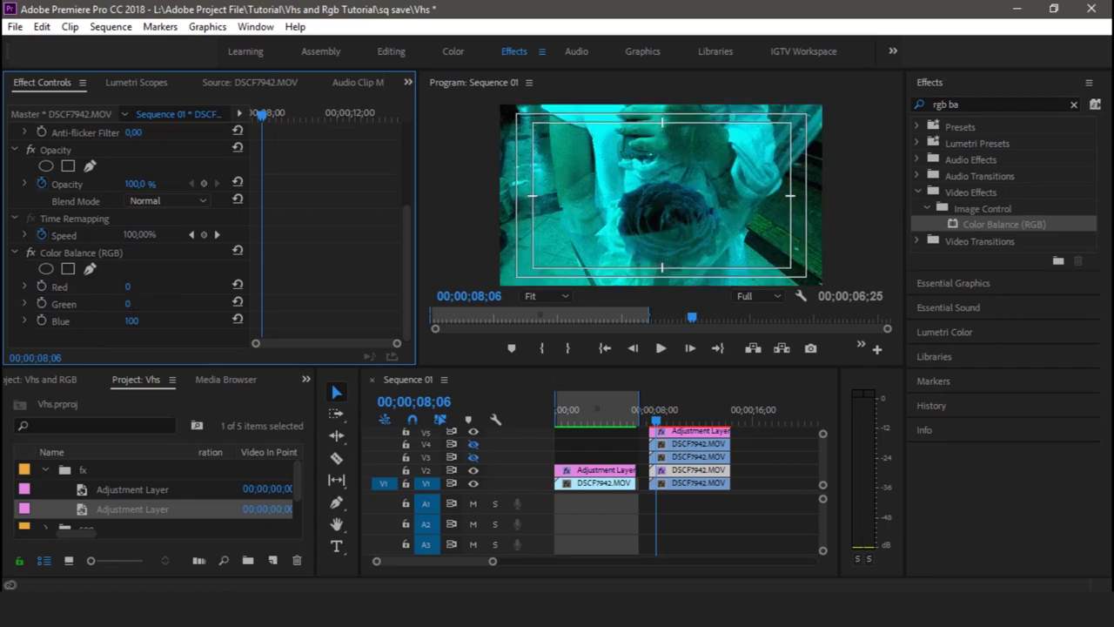
Step: Set the V2 copy's blend mode to Screen and its scale to 102
scroll(130, 235, "up", 1)
scroll(131, 235, "up", 2)
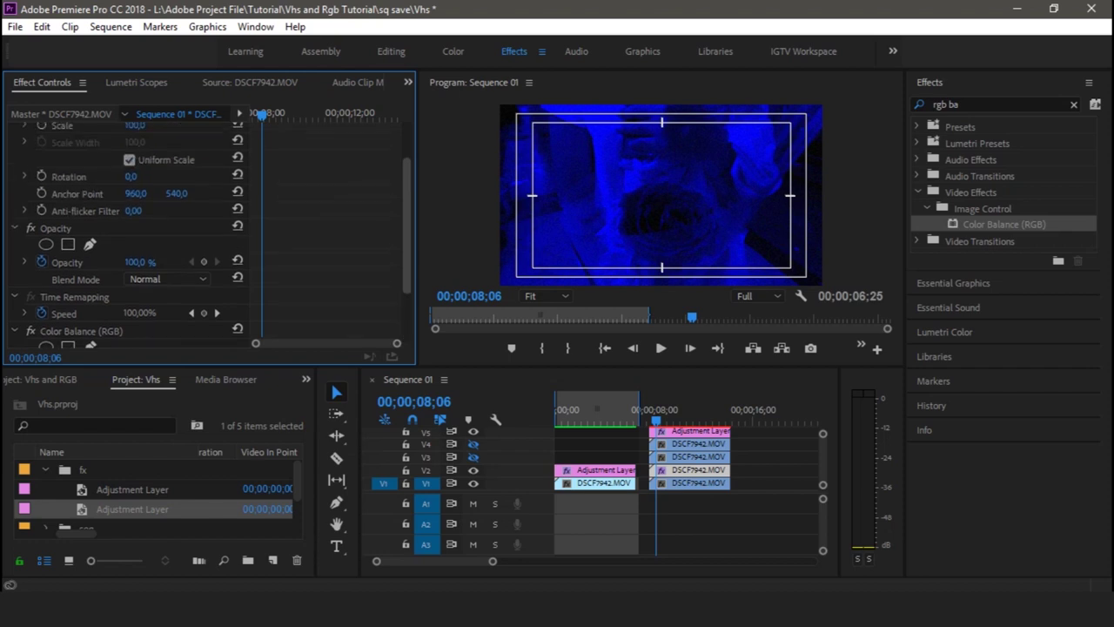
scroll(130, 235, "up", 1)
left_click(168, 282)
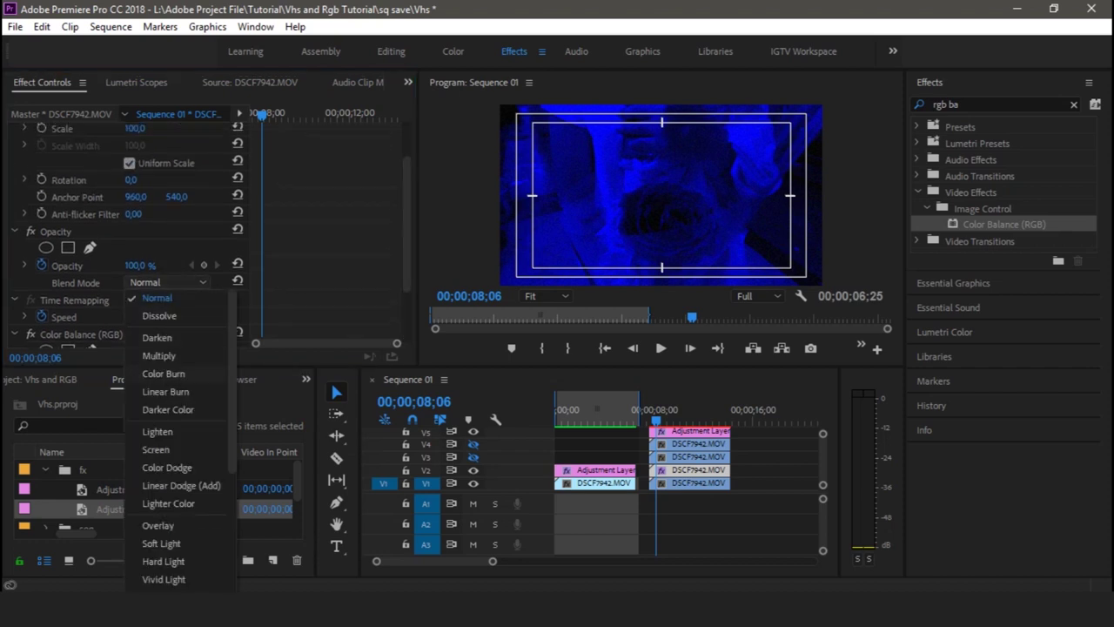
left_click(156, 450)
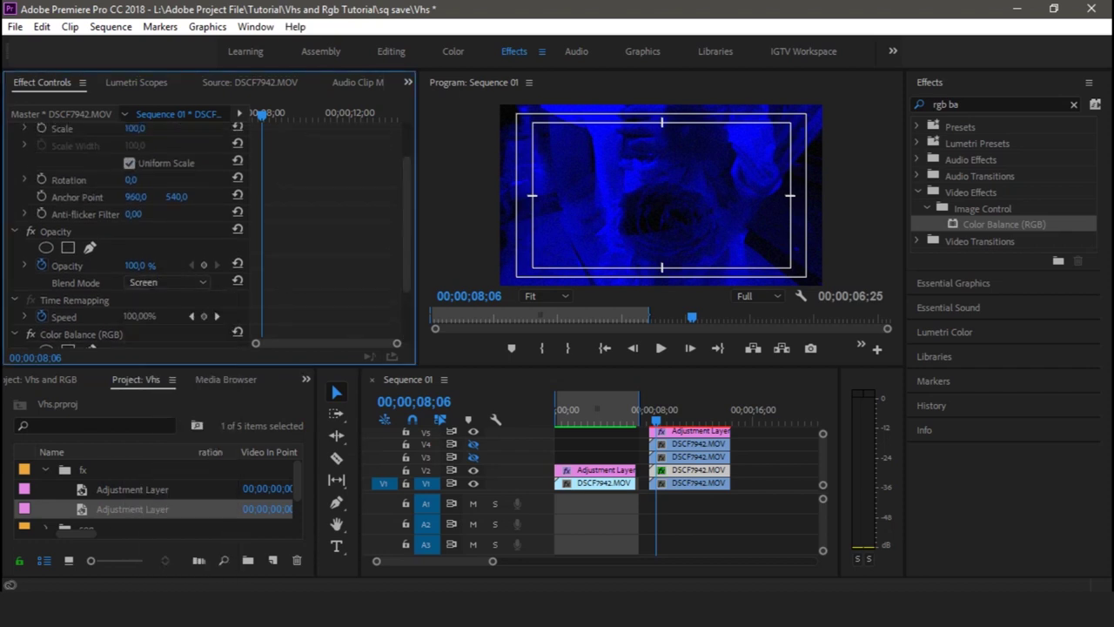
left_click(134, 128)
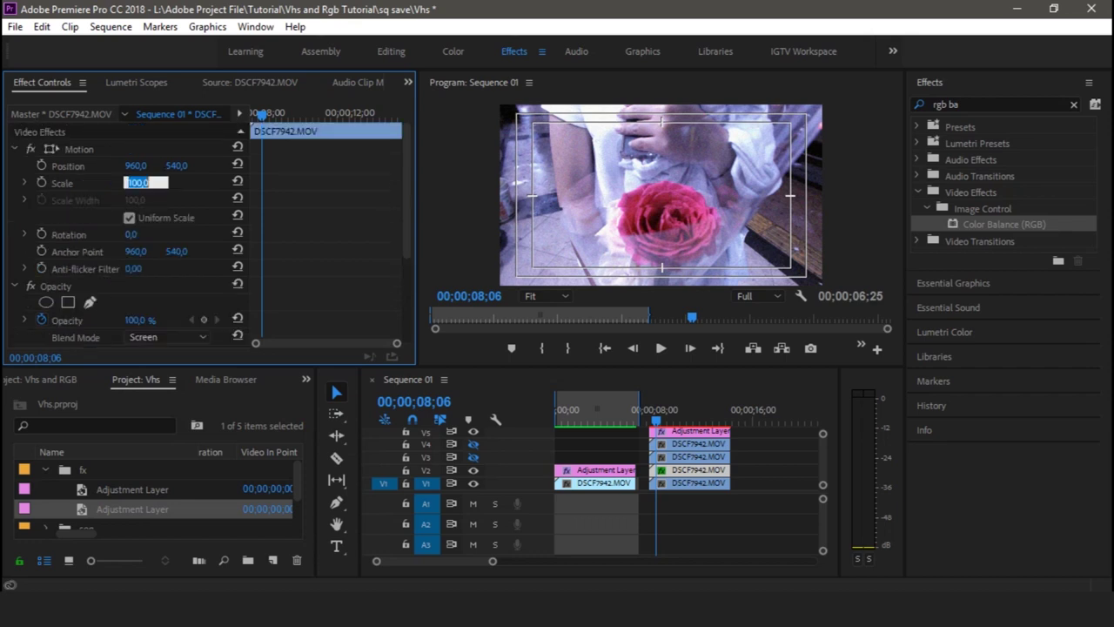
type("102")
key("Return")
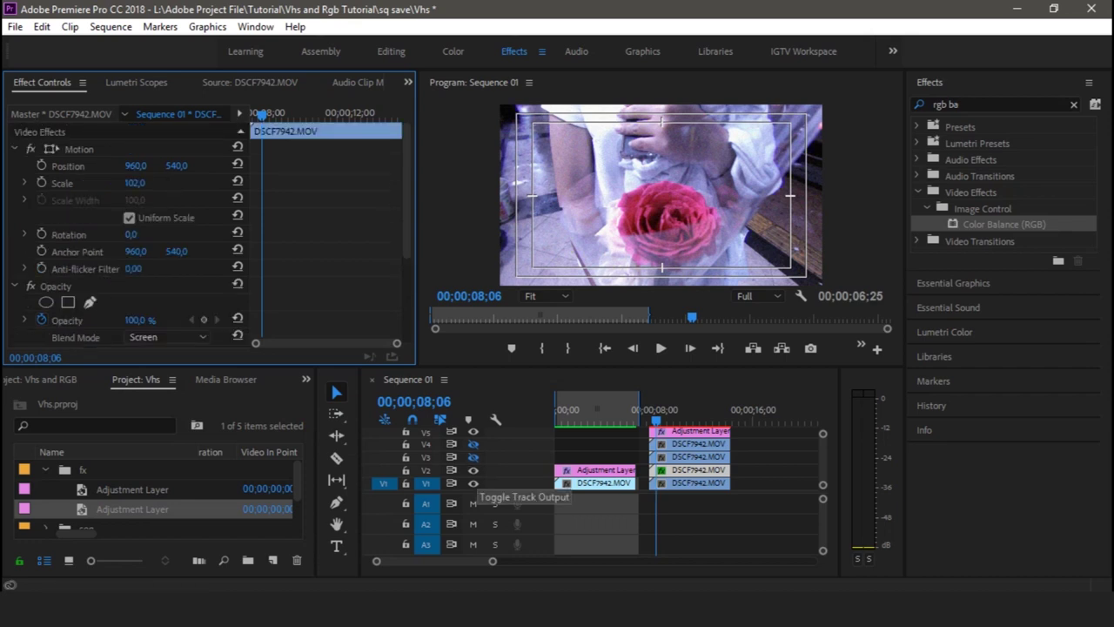
Step: Hide track V2 and apply Color Balance (RGB) to the V3 copy
left_click(473, 470)
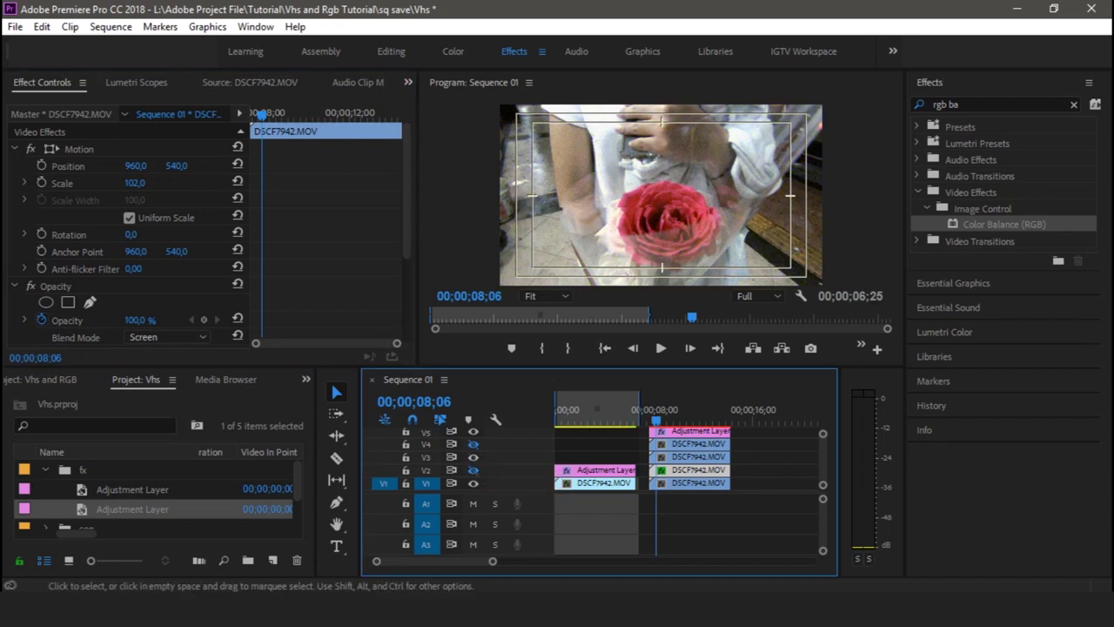
left_click(701, 456)
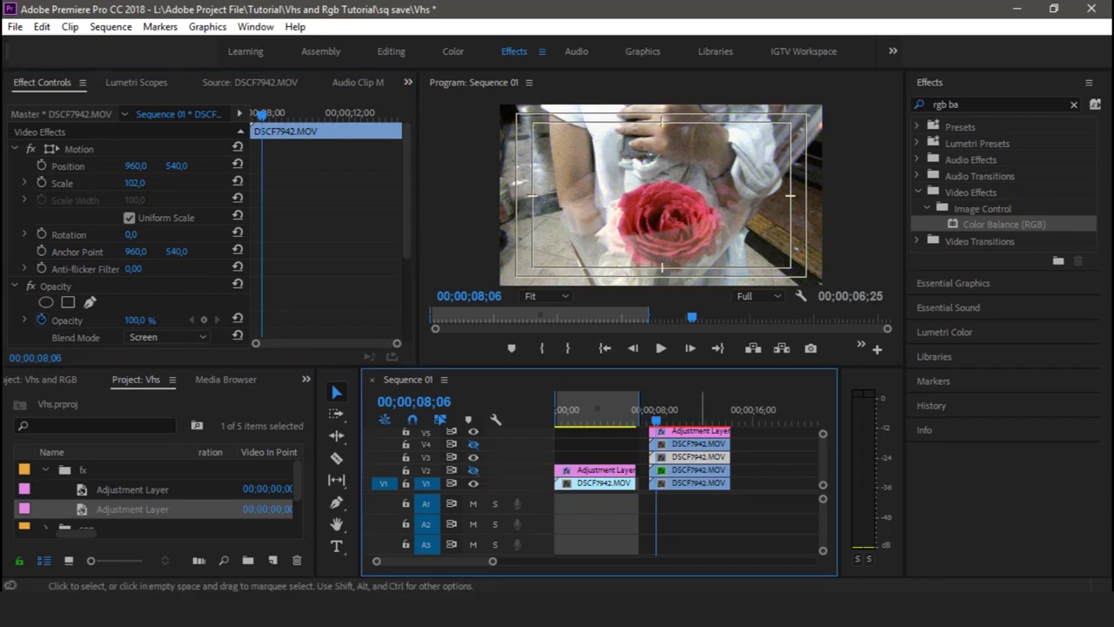
left_click_drag(1004, 224, 699, 456)
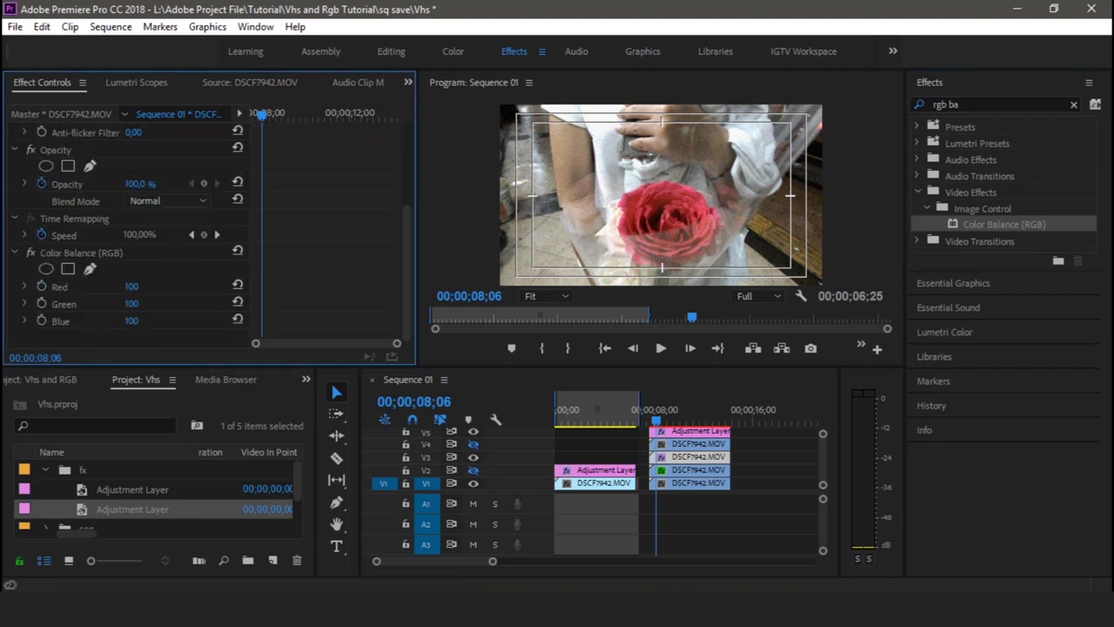
Step: Set the V3 copy's red and blue levels to 0, leaving only green
left_click(131, 286)
type("0")
key("Return")
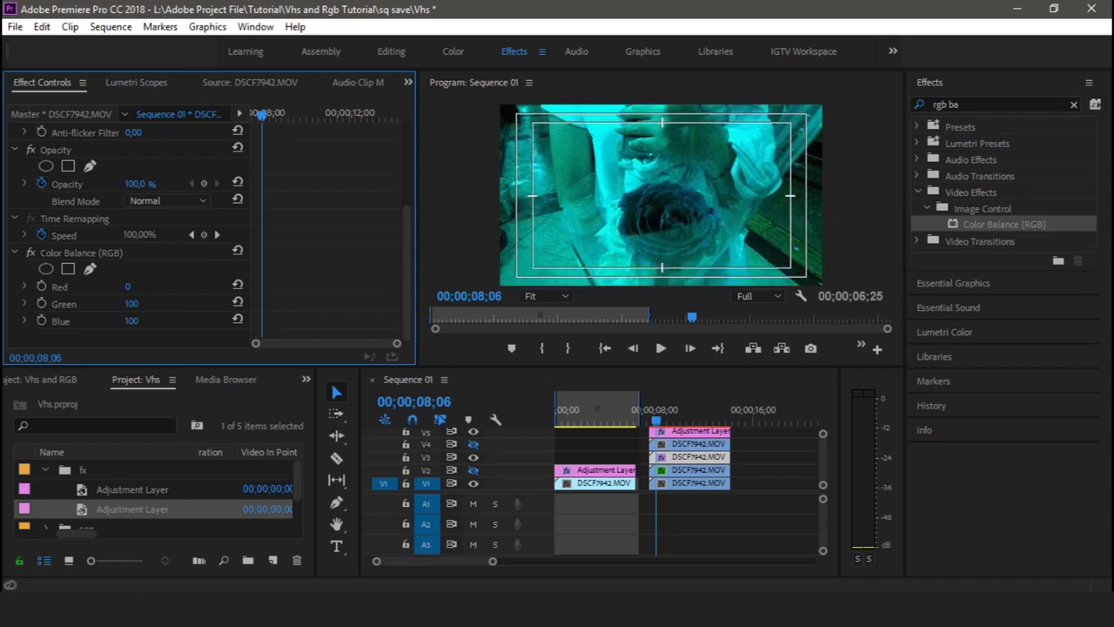
left_click(131, 320)
type("0")
key("Return")
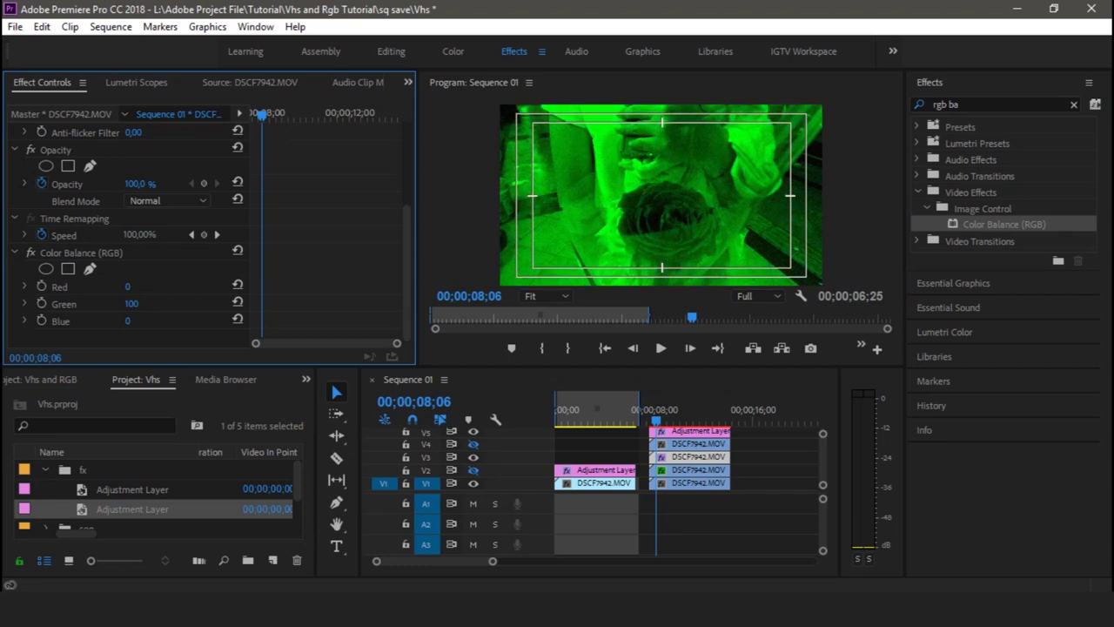
Step: Change the V3 copy's blend mode to Screen
scroll(209, 236, "up", 1)
scroll(209, 235, "up", 1)
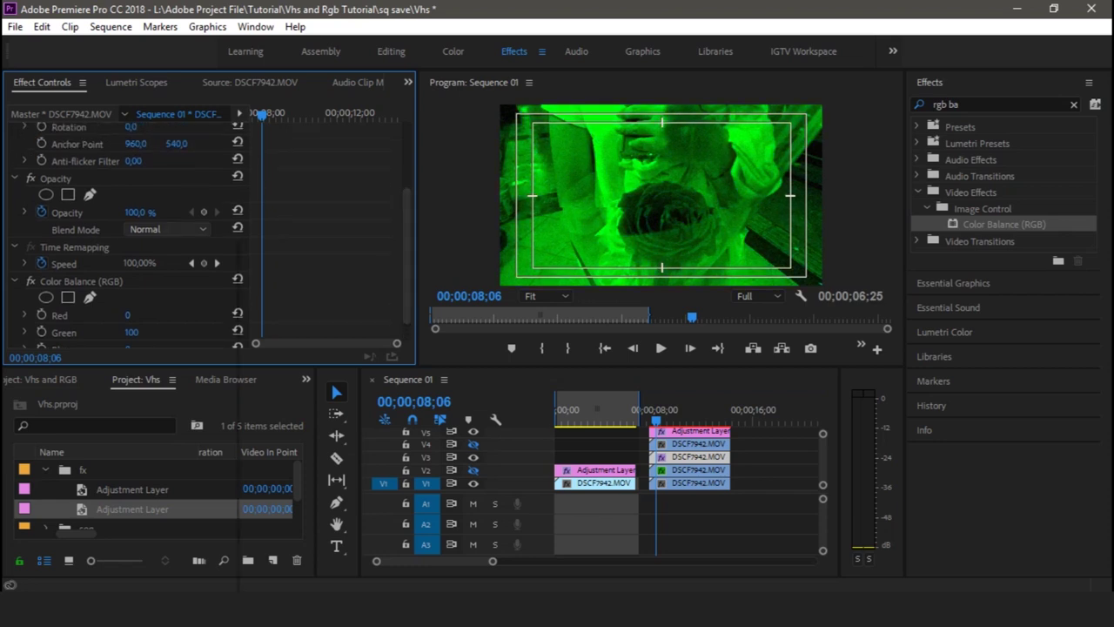
left_click(168, 229)
left_click(156, 396)
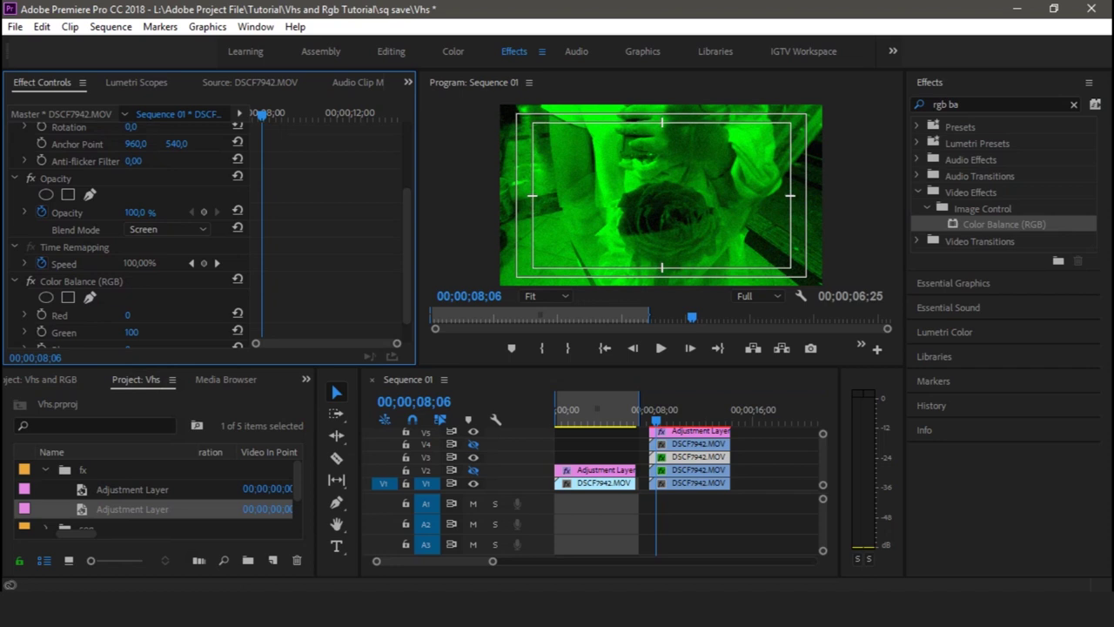
Step: Scale the V3 copy to 104 and hide its track to compare
scroll(209, 235, "up", 1)
scroll(209, 235, "up", 1)
scroll(209, 235, "up", 1)
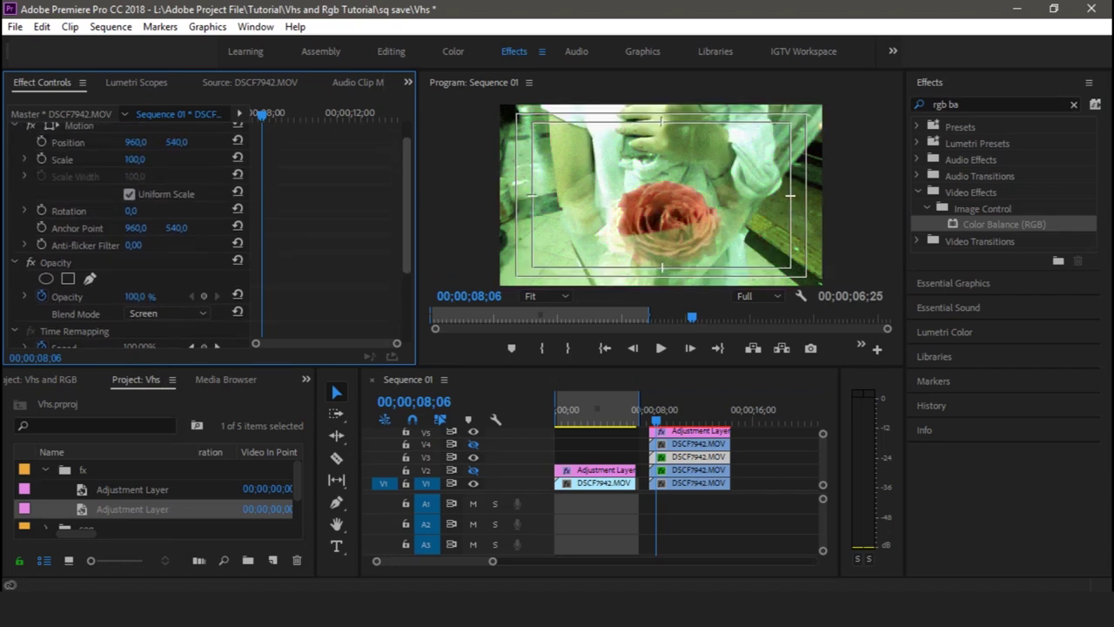
scroll(209, 235, "up", 1)
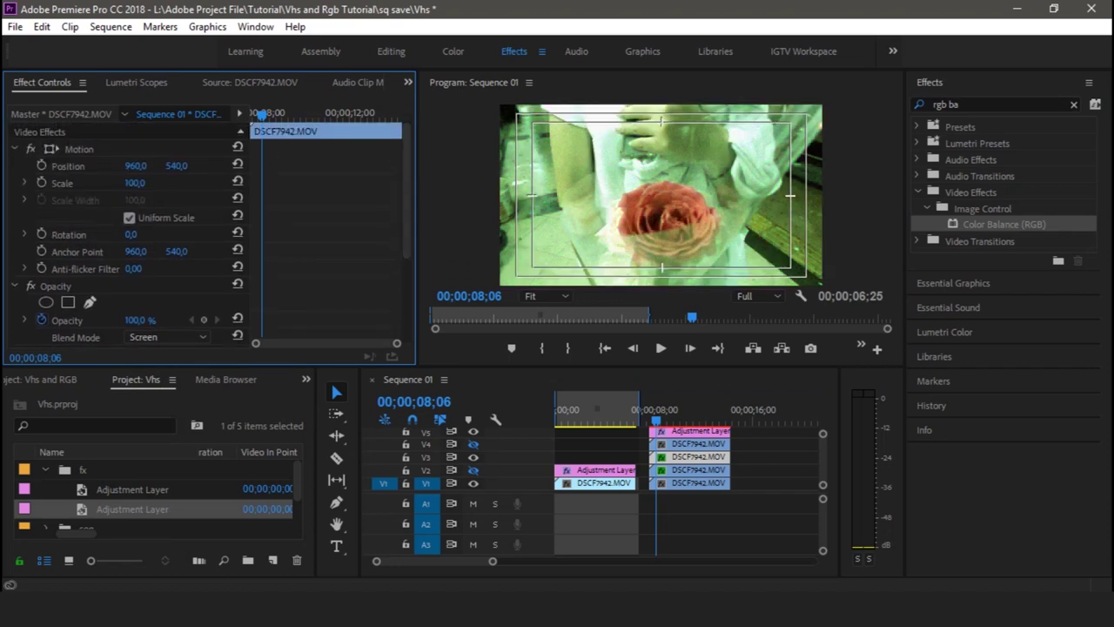
left_click(135, 183)
type("104")
key("Return")
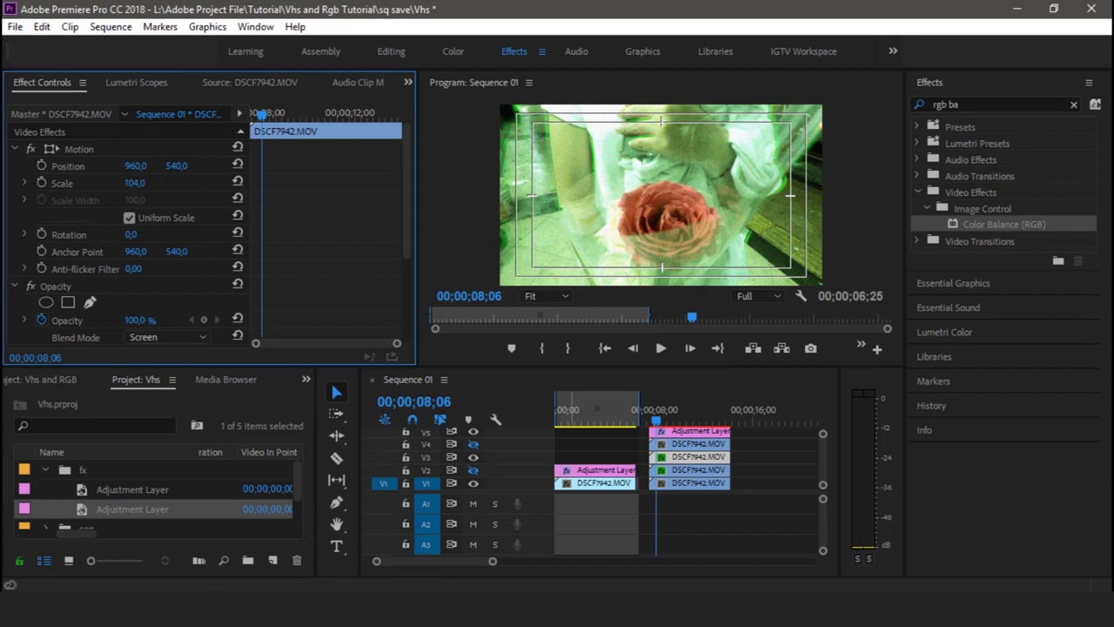
left_click(473, 483)
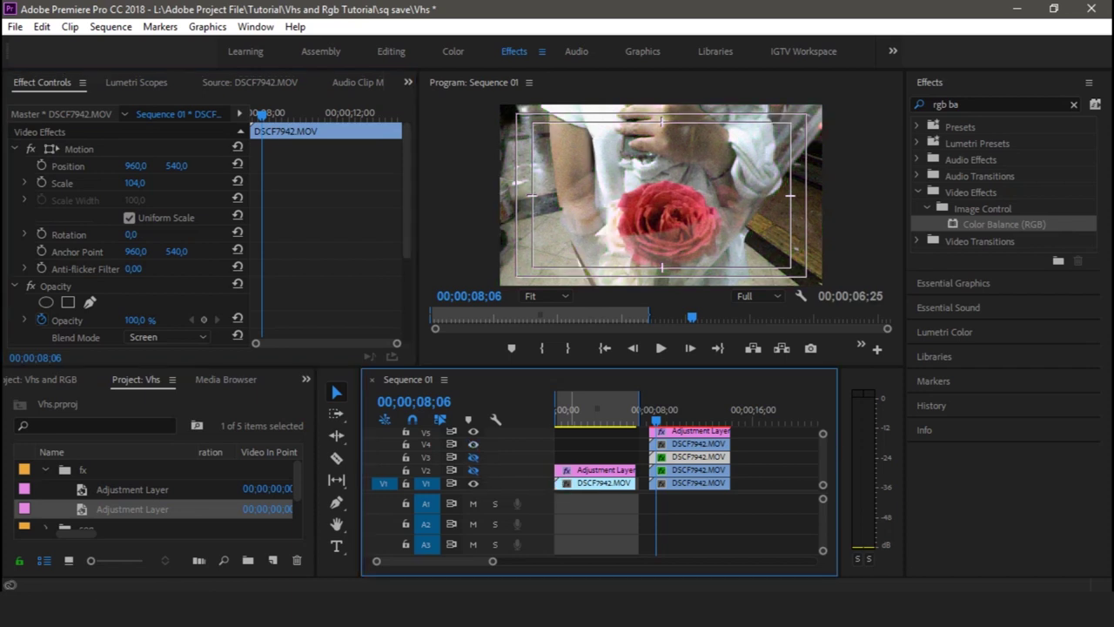
Step: Apply Color Balance (RGB) to the V4 copy with green and blue set to 0
left_click(687, 456)
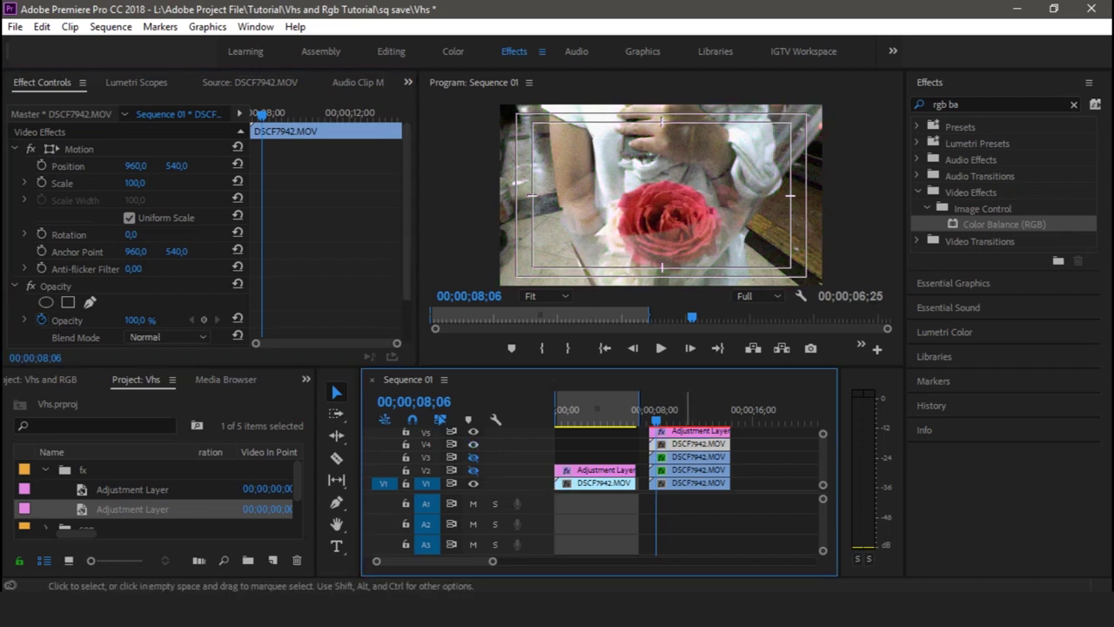
left_click_drag(1004, 224, 690, 443)
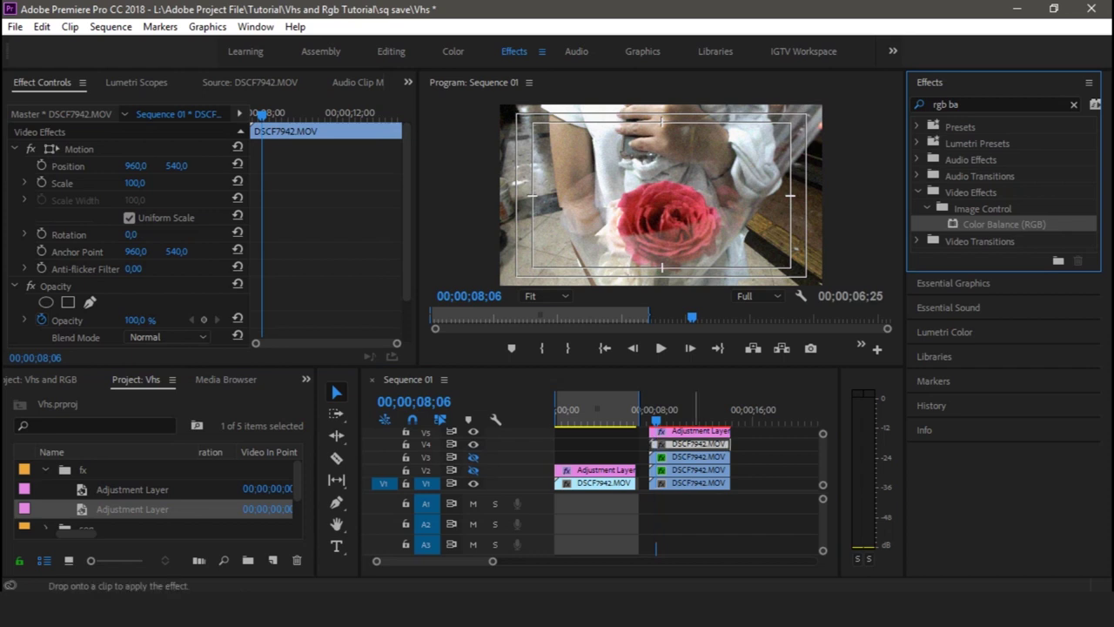
scroll(131, 235, "down", 5)
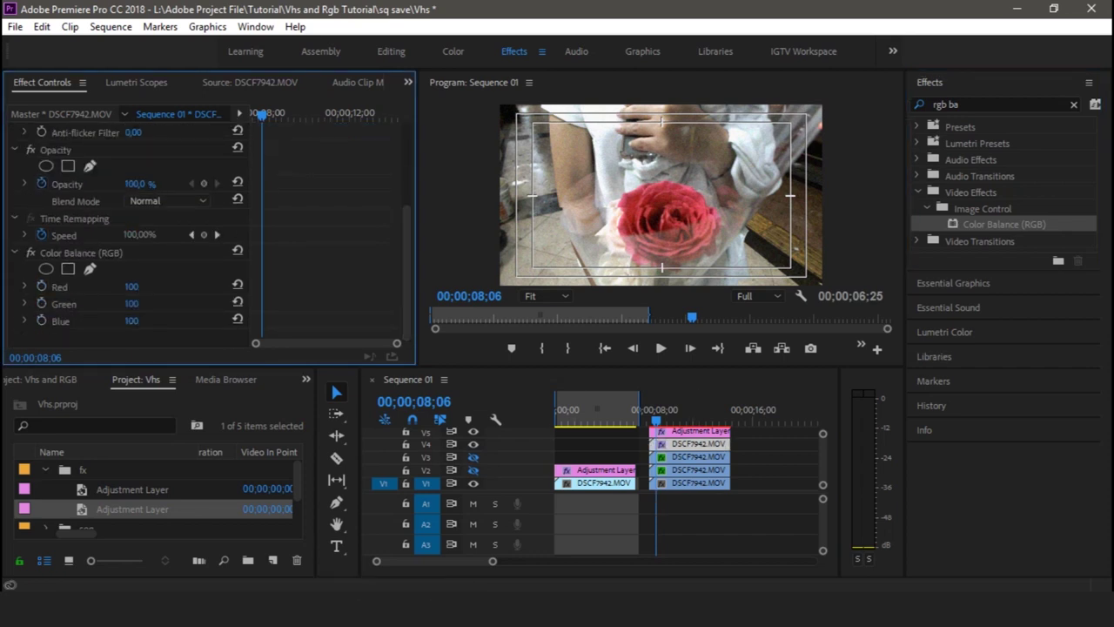
left_click(131, 303)
type("0")
key("Tab")
type("0")
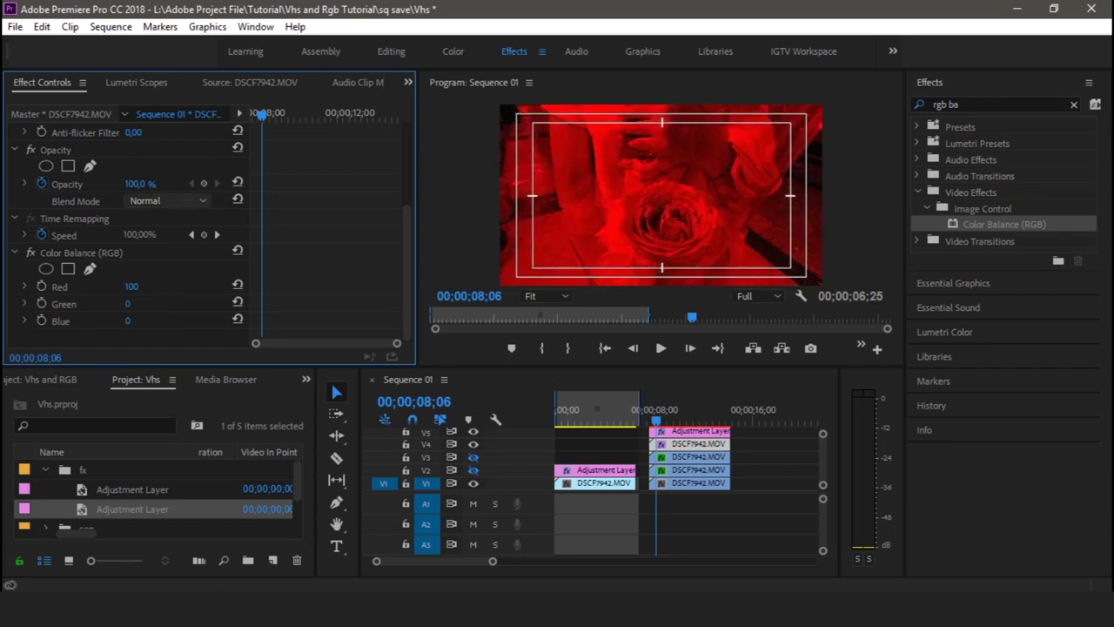
Step: Set the V4 copy to Screen blend at scale 106 and make V3 visible again
left_click(167, 200)
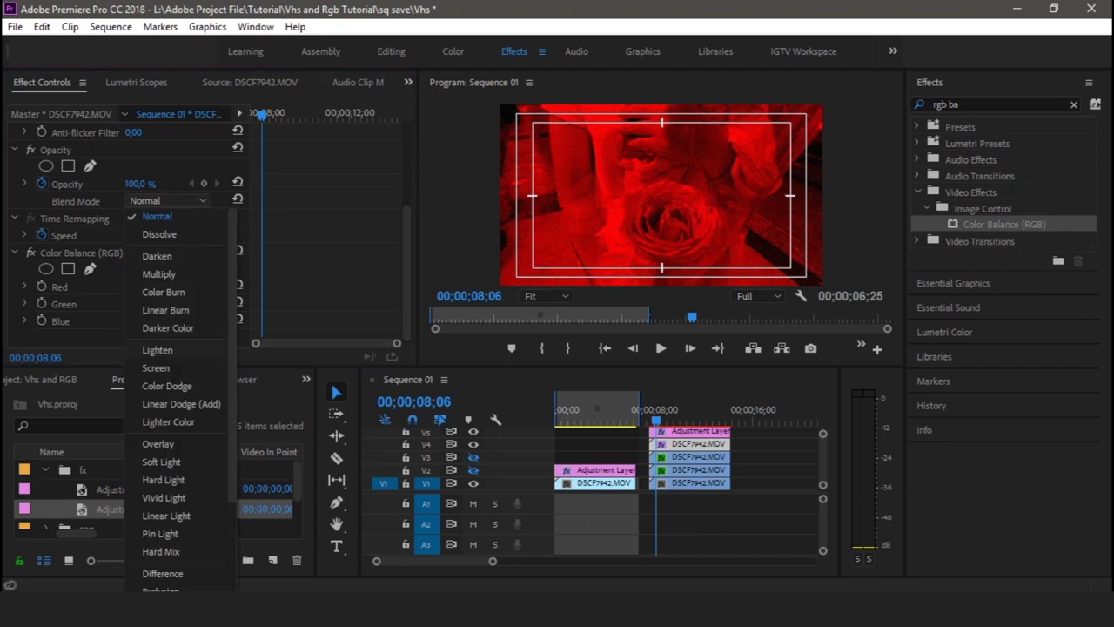
left_click(156, 367)
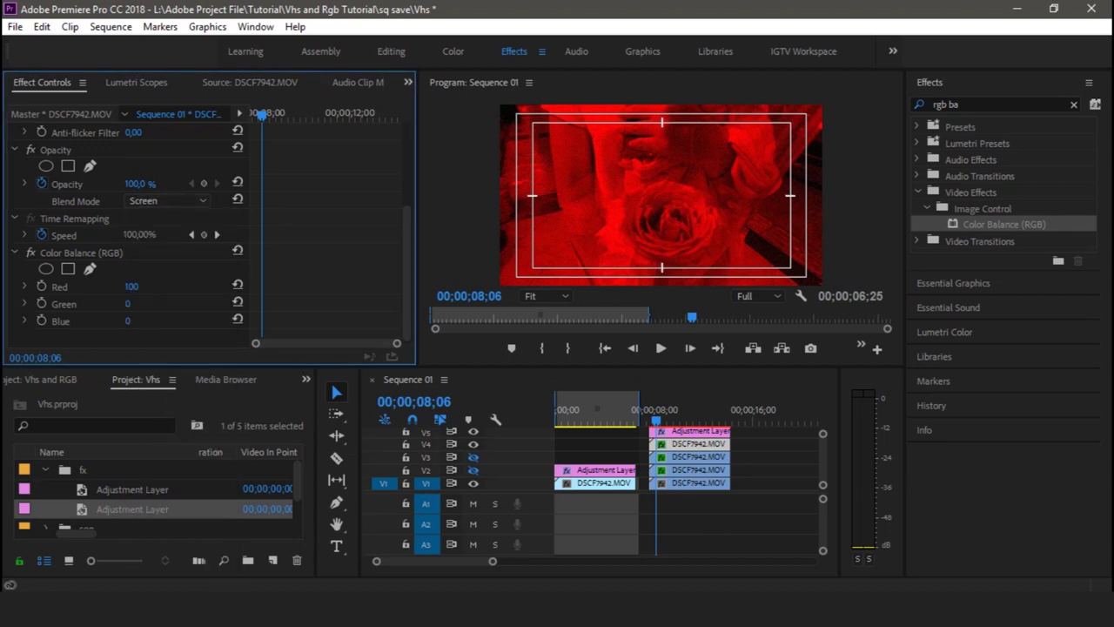
scroll(131, 235, "up", 2)
scroll(131, 235, "up", 2)
scroll(130, 235, "up", 2)
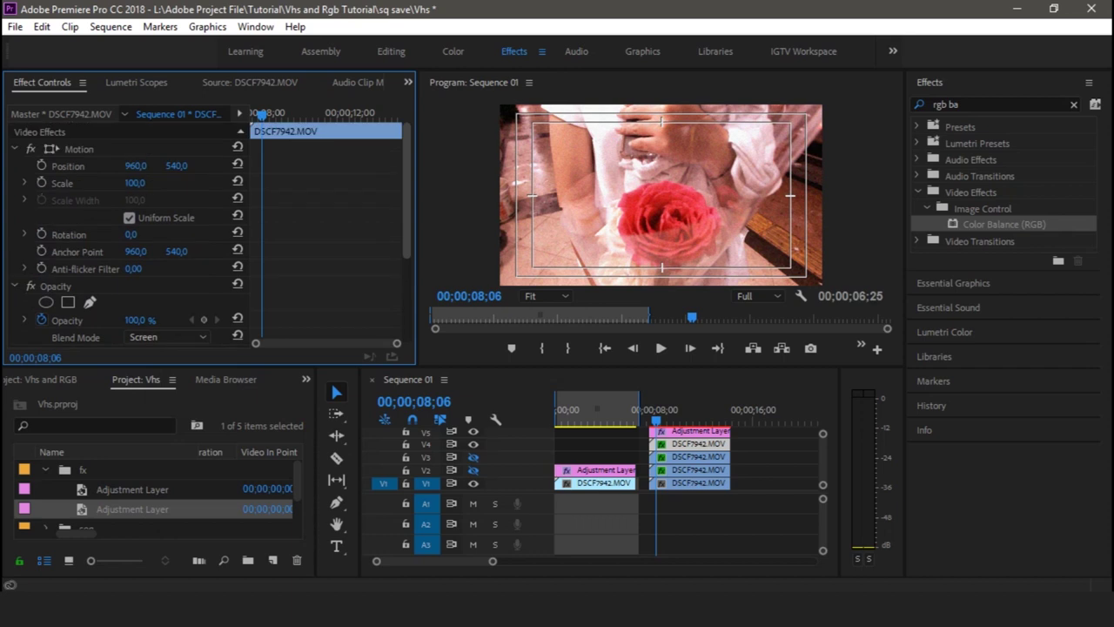
left_click(134, 182)
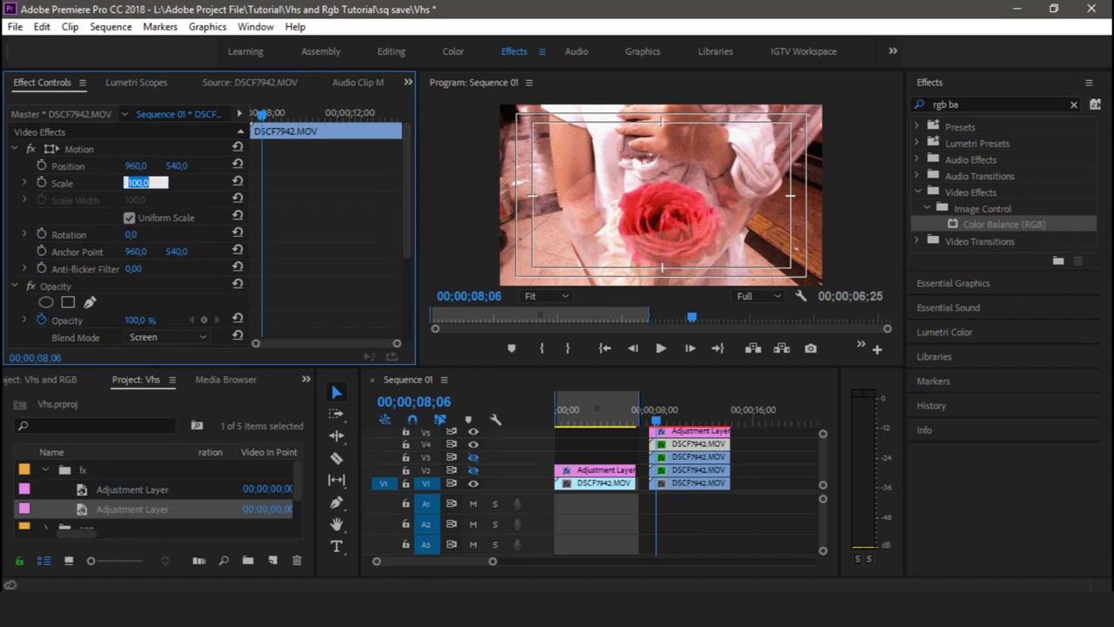
type("106")
key("Return")
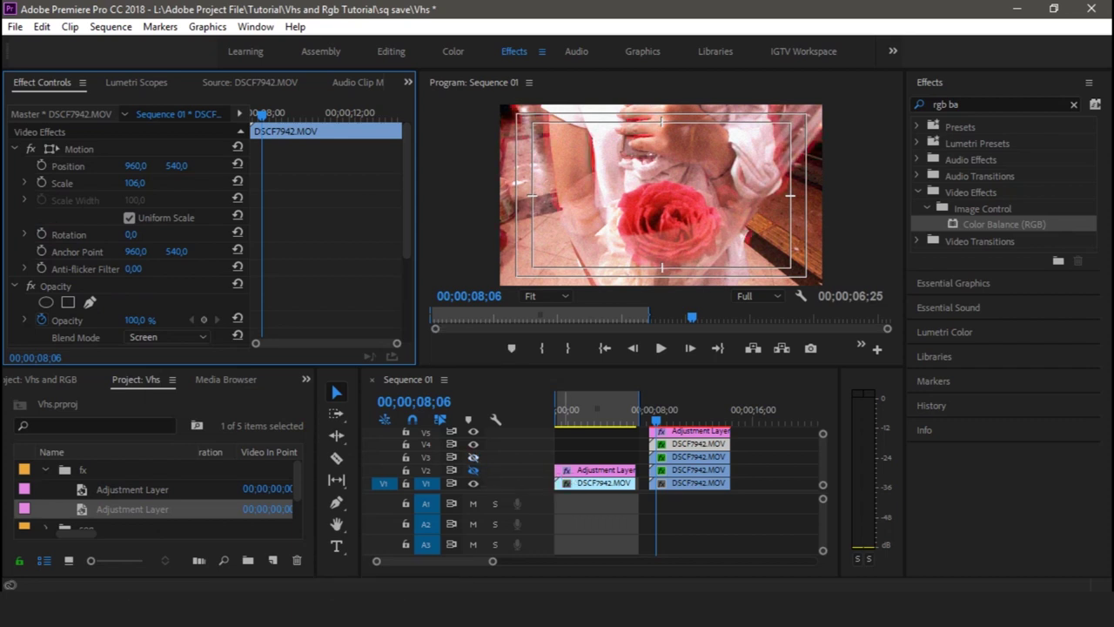
left_click(473, 456)
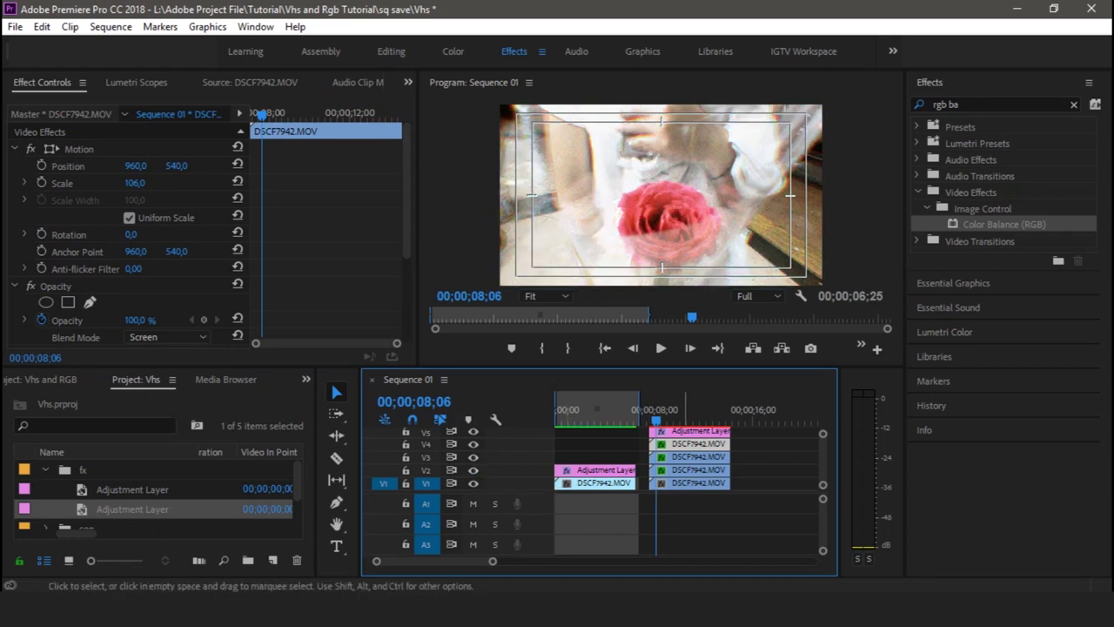
Step: Nest the V4, V3 and V2 rose copies as Nested Sequence 01, then move the adjustment layer to V3
left_click(690, 457, "shift")
left_click(689, 469, "shift")
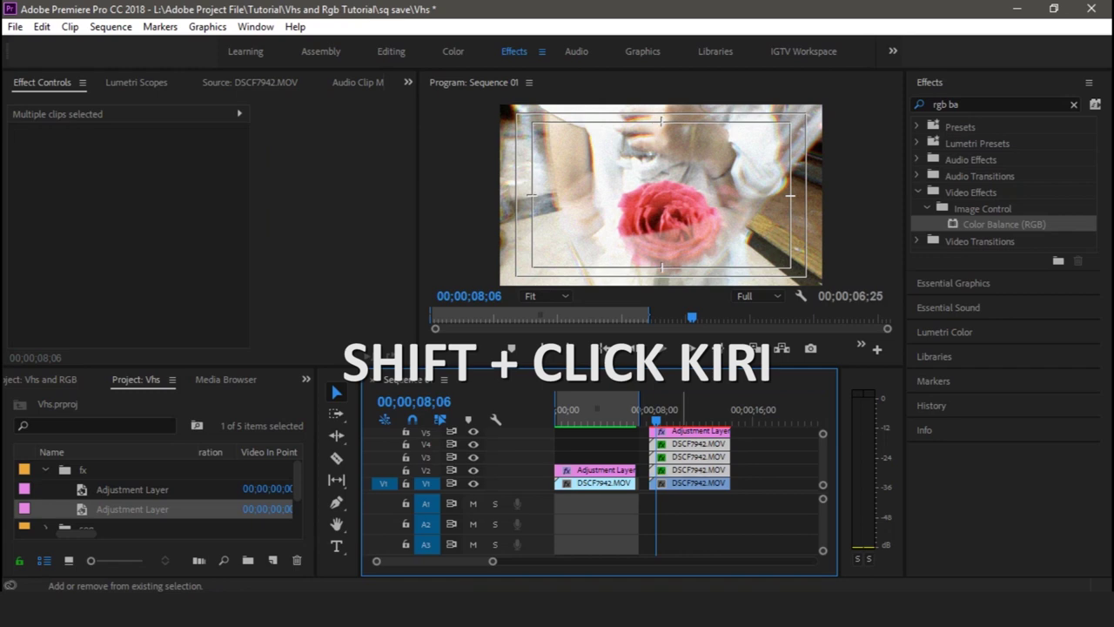
right_click(690, 470)
left_click(723, 394)
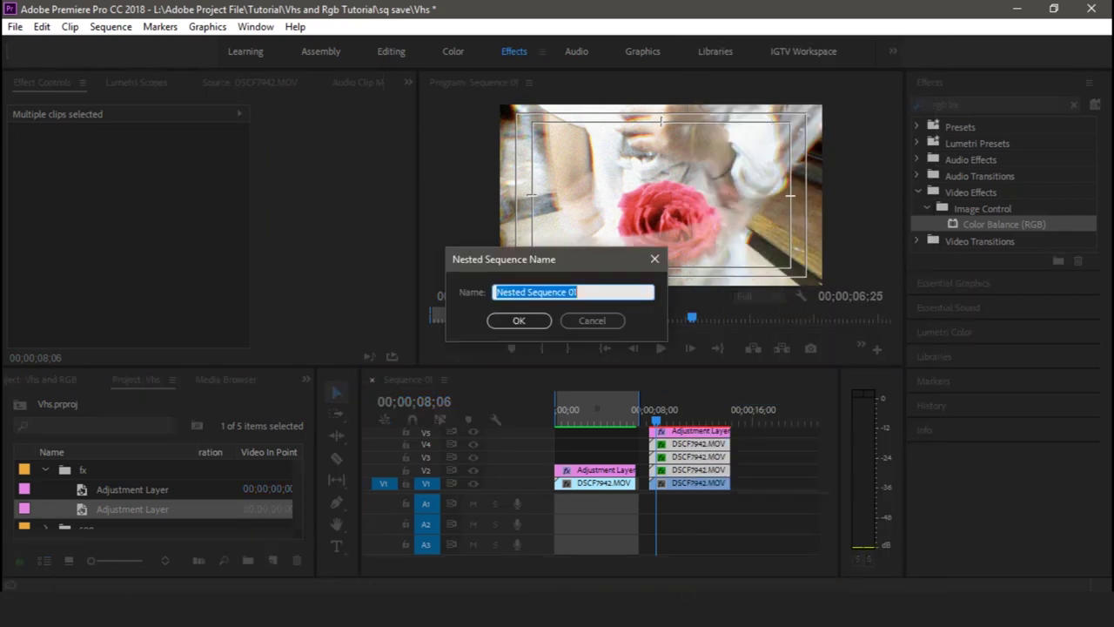
key("Return")
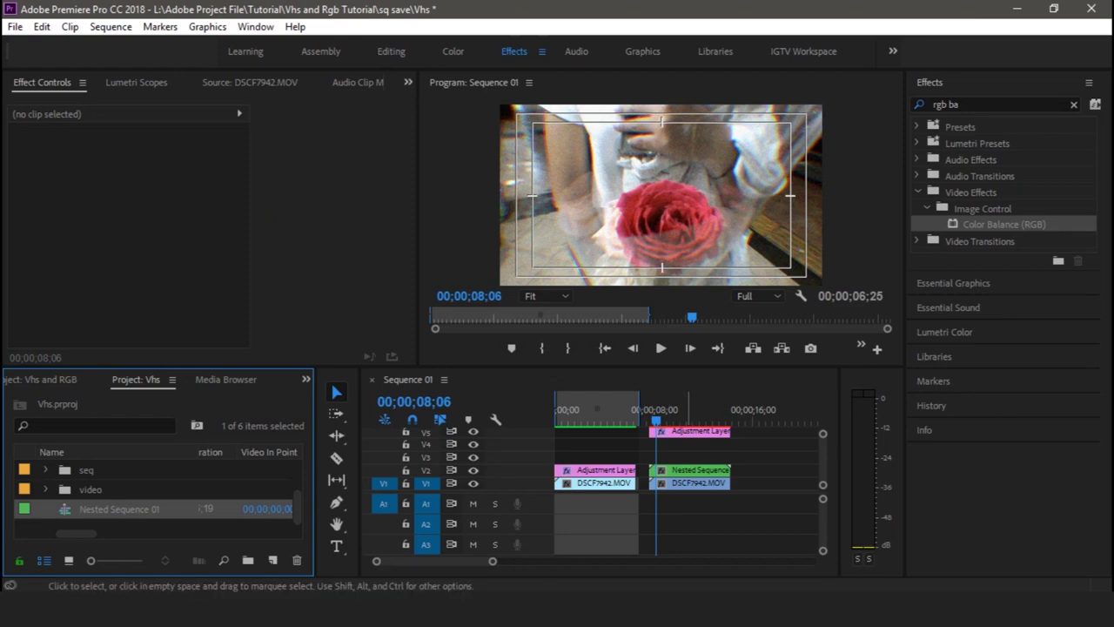
left_click_drag(689, 431, 690, 457)
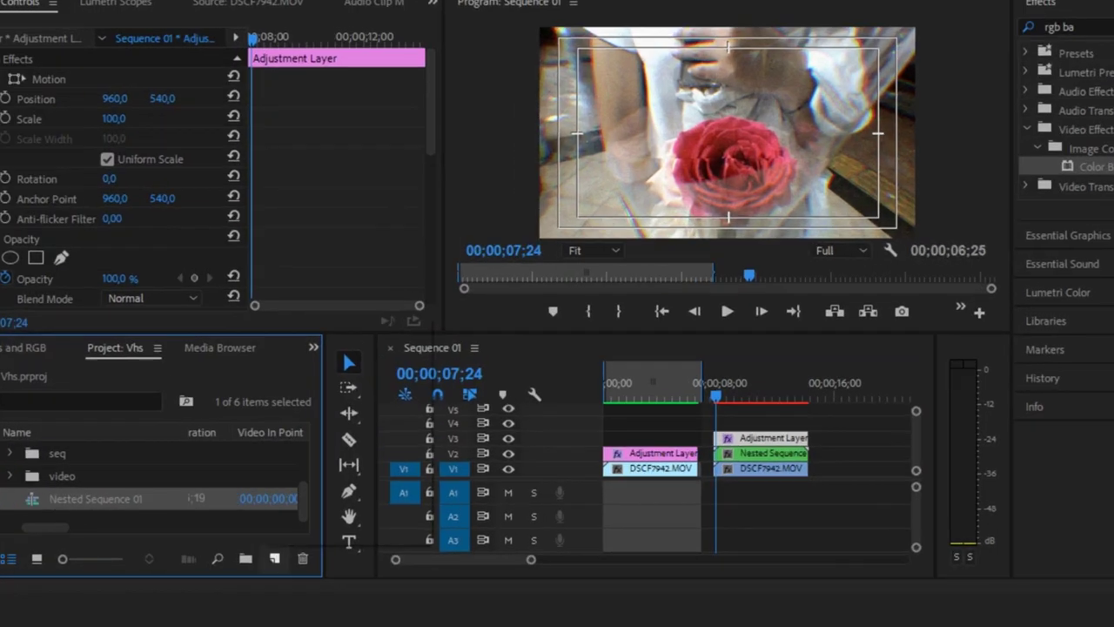
Step: Add a Black Video clip on V4, trimmed to the rose clips, at Position X -722
left_click(286, 546)
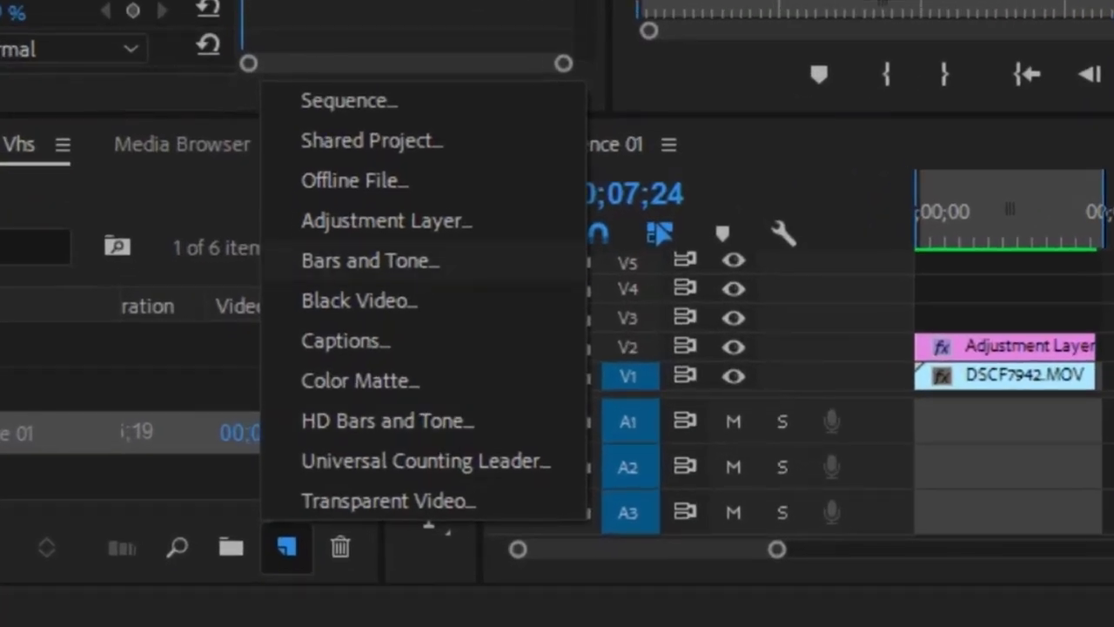
left_click(360, 300)
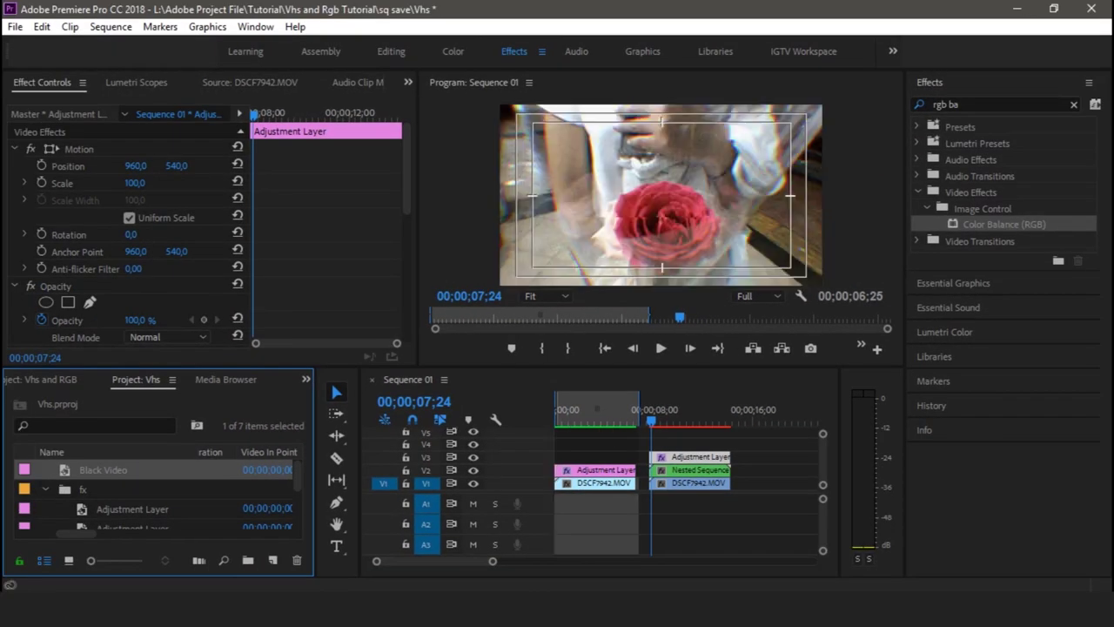
mouse_move(585, 457)
left_mouse_down()
mouse_move(688, 458)
mouse_move(661, 446)
left_mouse_up()
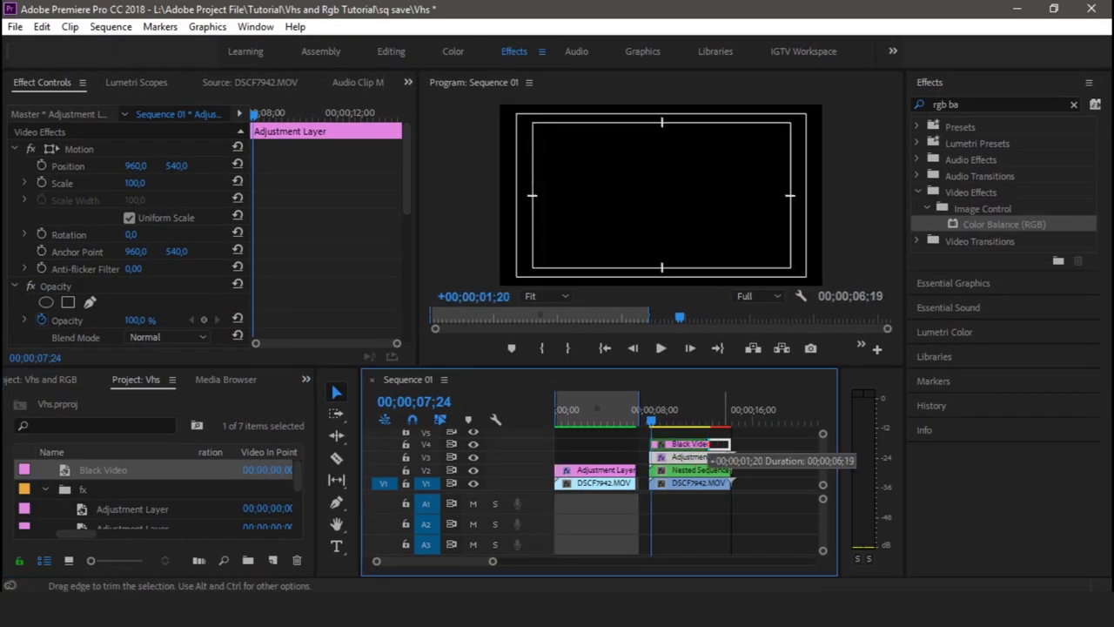
left_click_drag(729, 444, 730, 444)
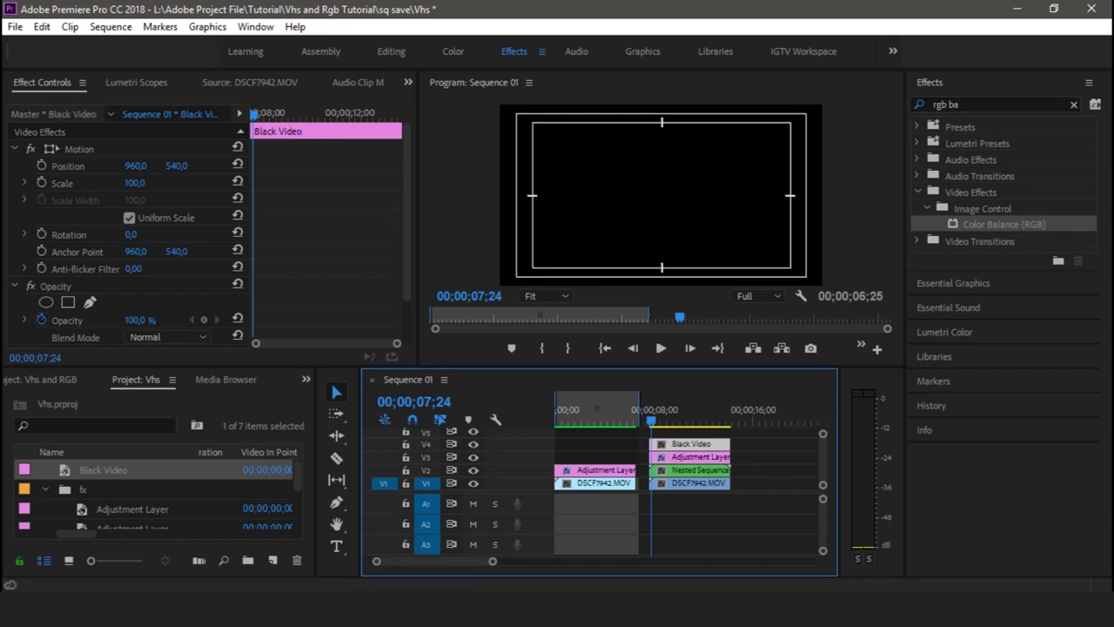
left_click_drag(135, 165, 52, 165)
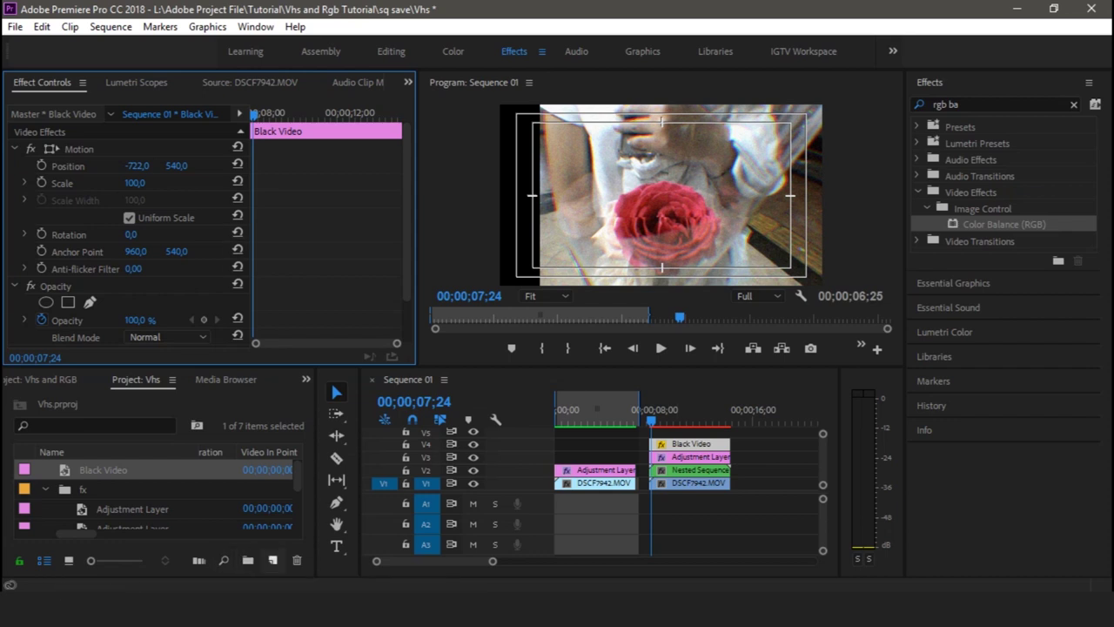
Step: Add a second Black Video clip on V5 shifted right to Position X 2649
left_click(272, 560)
left_click(304, 450)
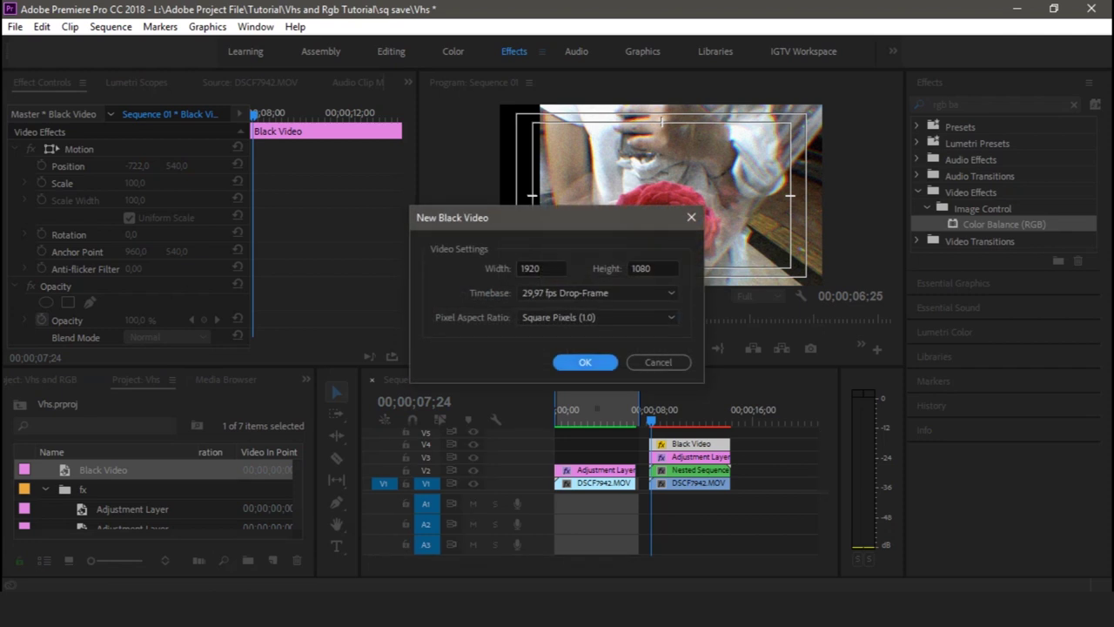
key("Return")
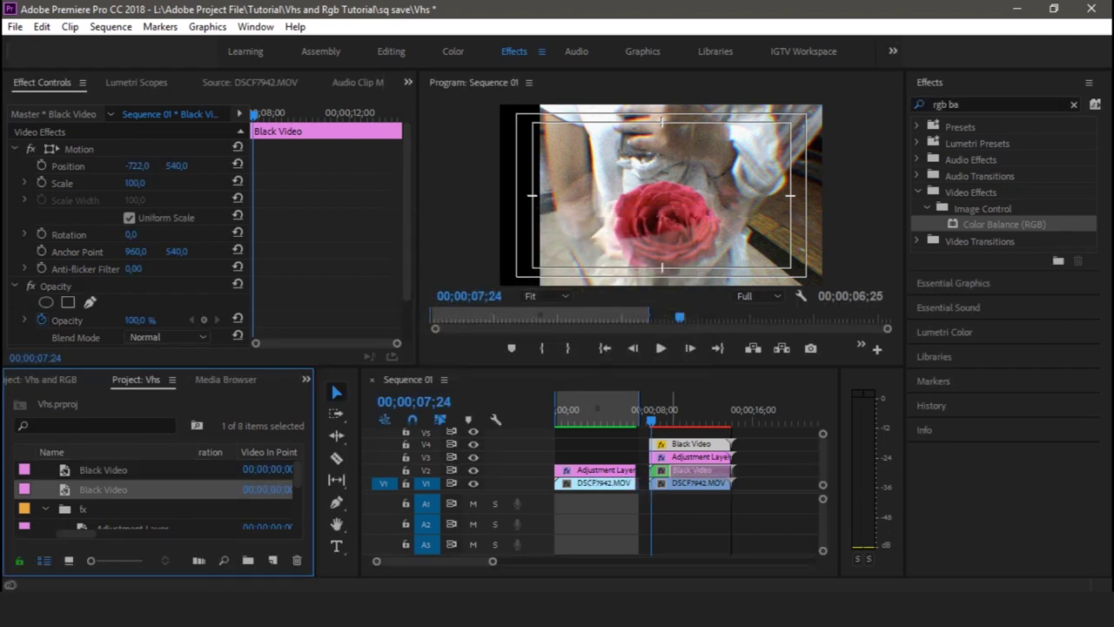
mouse_move(675, 470)
left_mouse_down()
mouse_move(675, 430)
mouse_move(730, 431)
left_mouse_up()
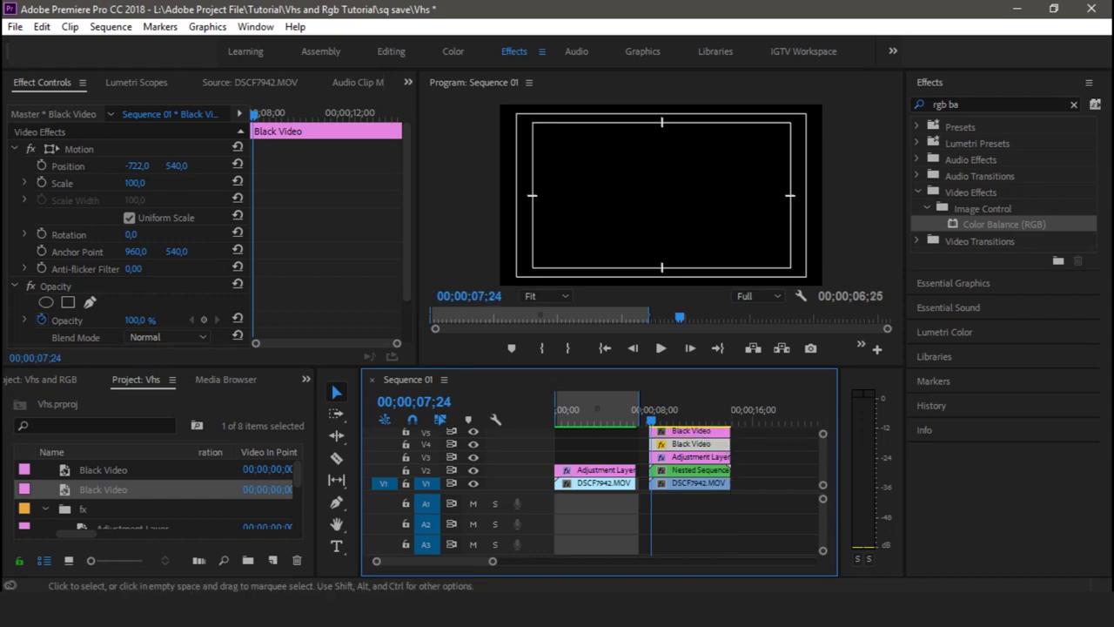
left_click_drag(135, 165, 261, 166)
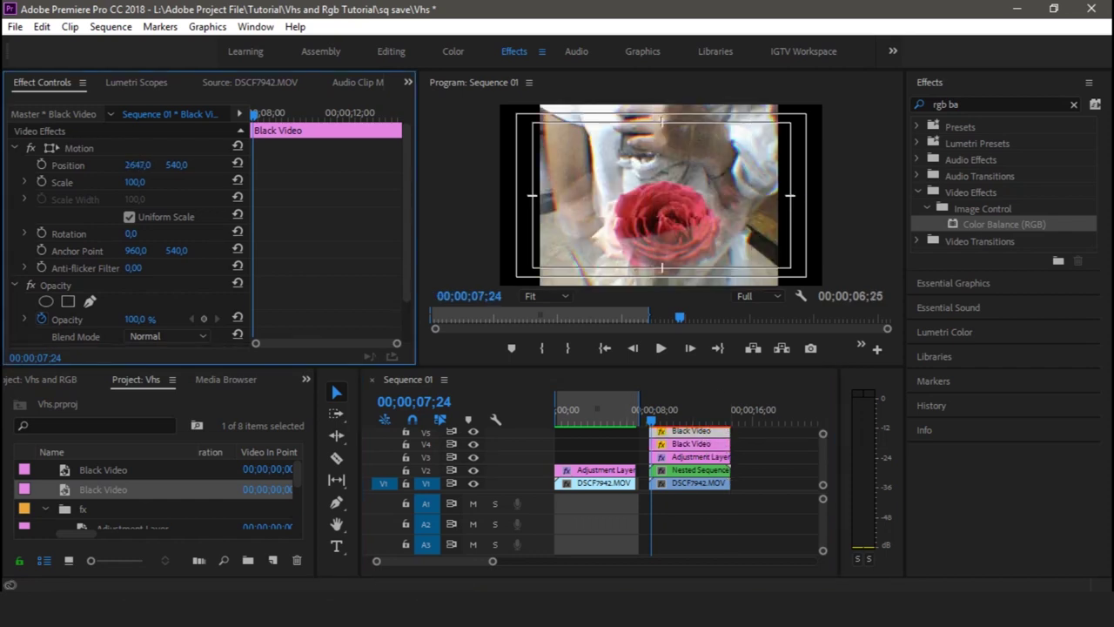
left_click(664, 318)
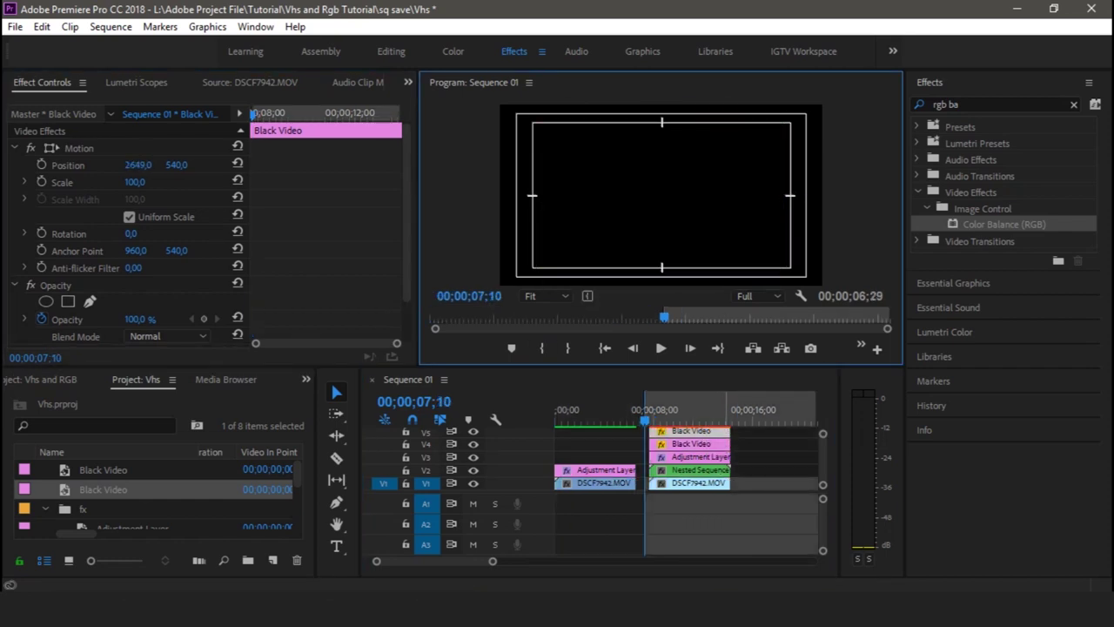
Step: Set the out point at the rose clips' end (14;14) and render In to Out
left_click(732, 420)
left_click(568, 348)
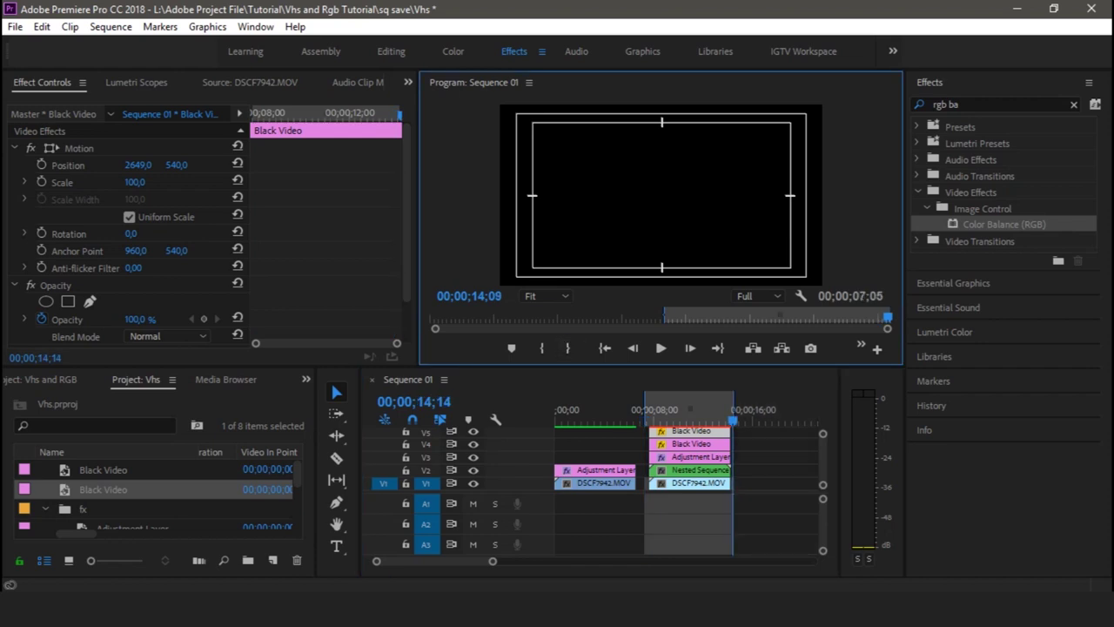
left_click(111, 26)
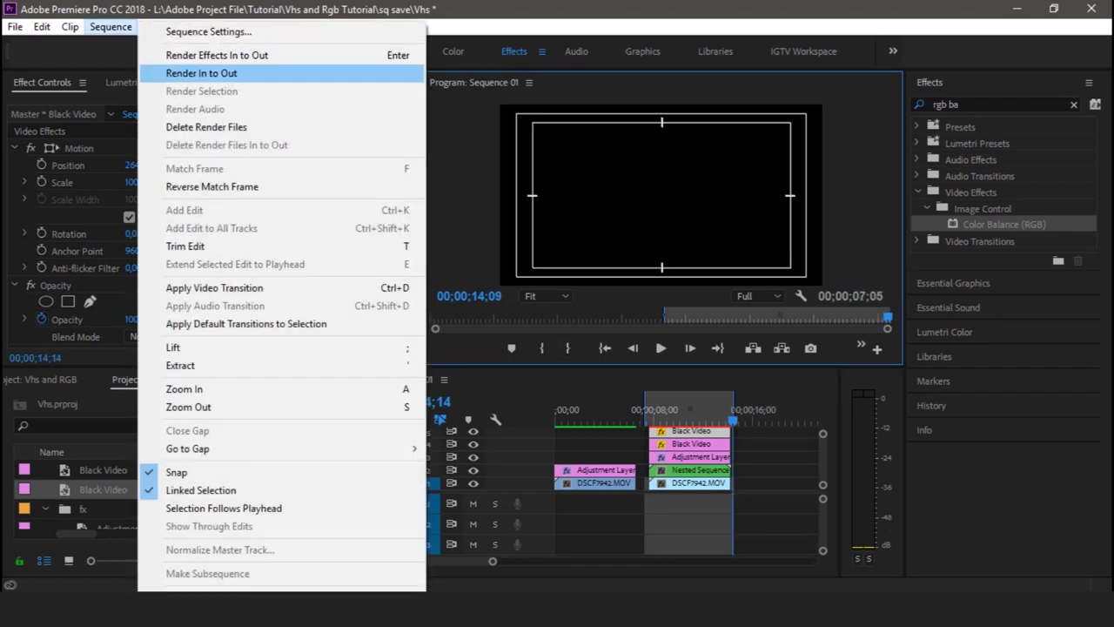
left_click(201, 73)
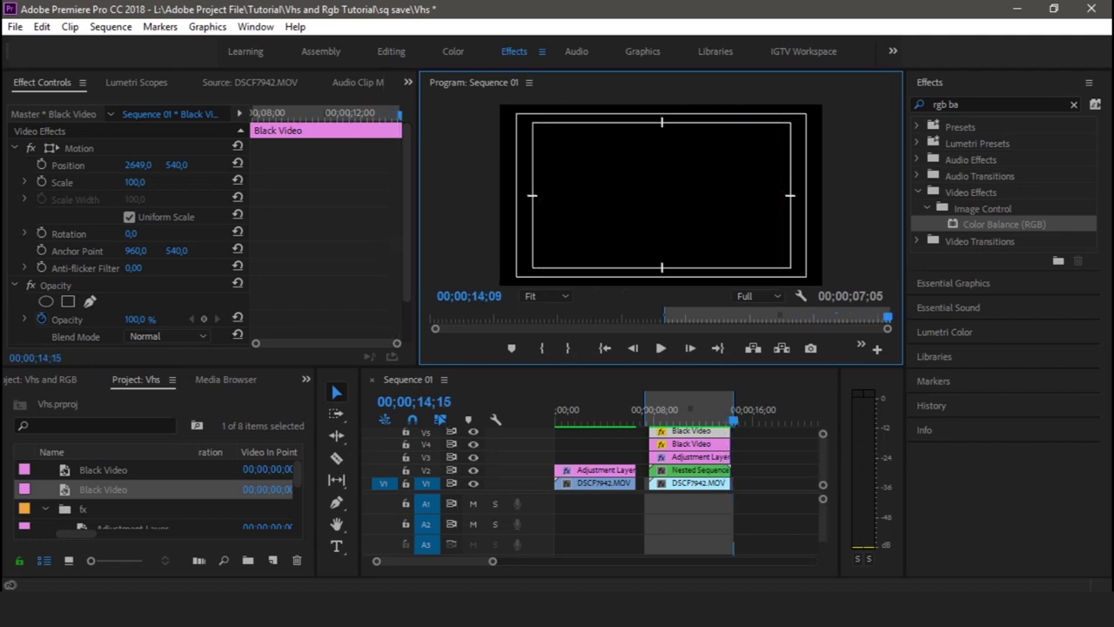
Step: Return to the sequence start and play back the VHS rose footage
key("Home")
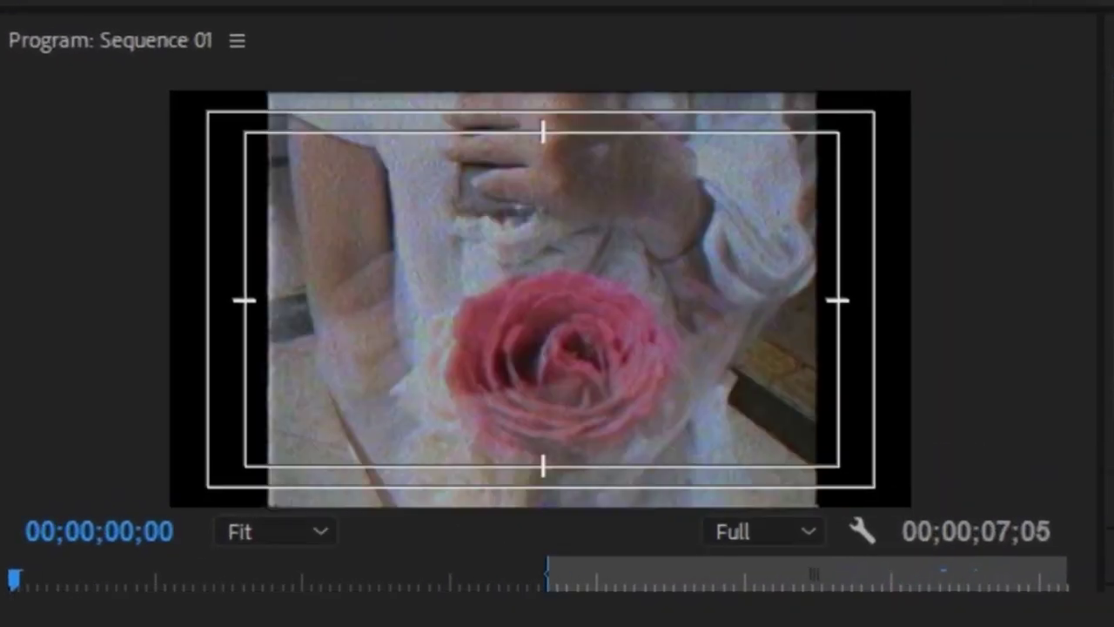
key("space")
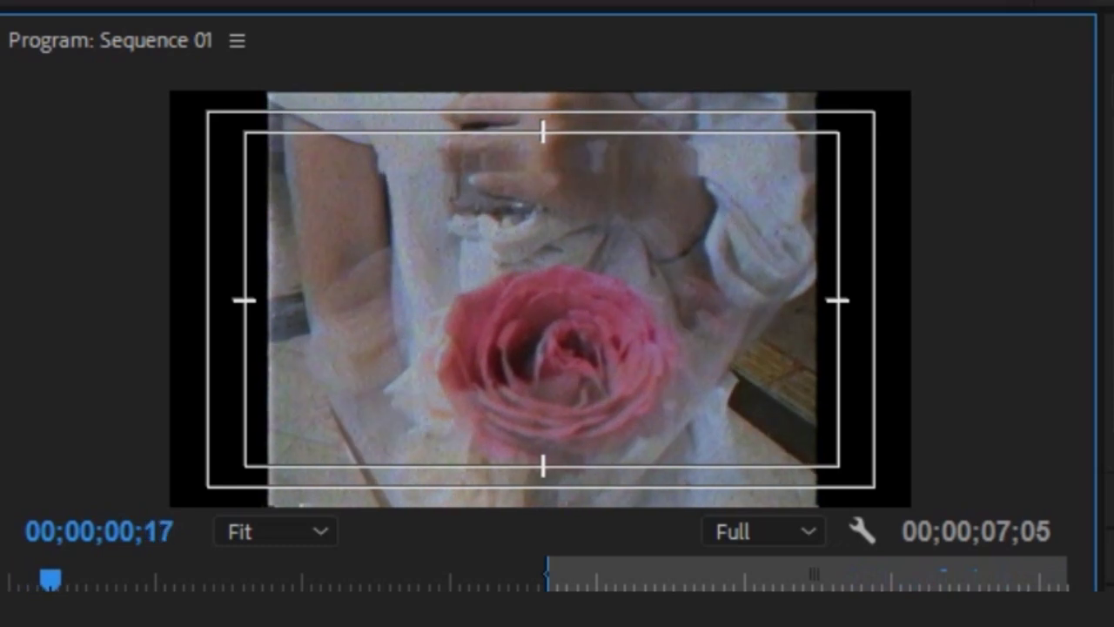